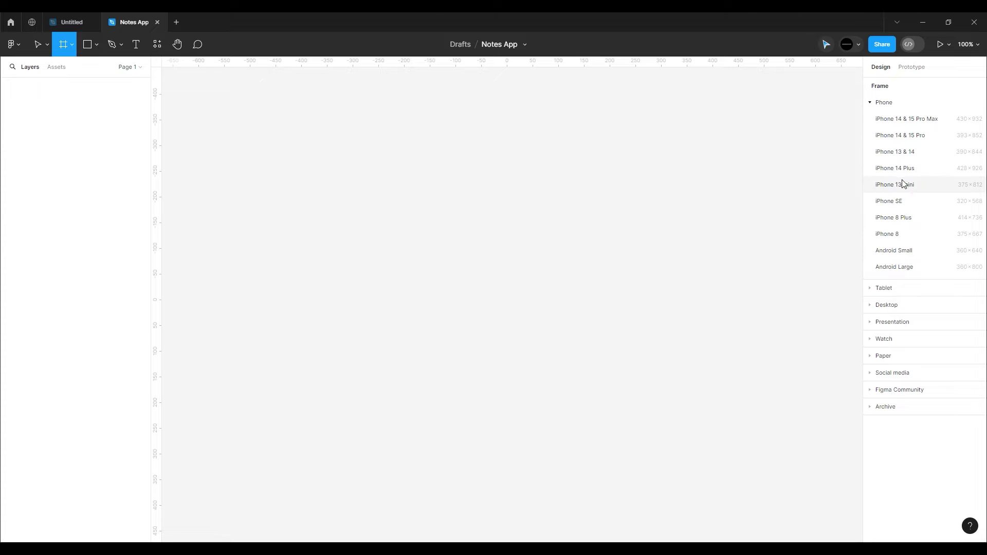
# Create an iPhone 13 mini frame, round its corners, and pan it into a better position.
pyautogui.click(903, 183)
pyautogui.click(626, 283)
pyautogui.scroll(-5, 627, 283)
pyautogui.scroll(3, 672, 293)
pyautogui.click(486, 266)
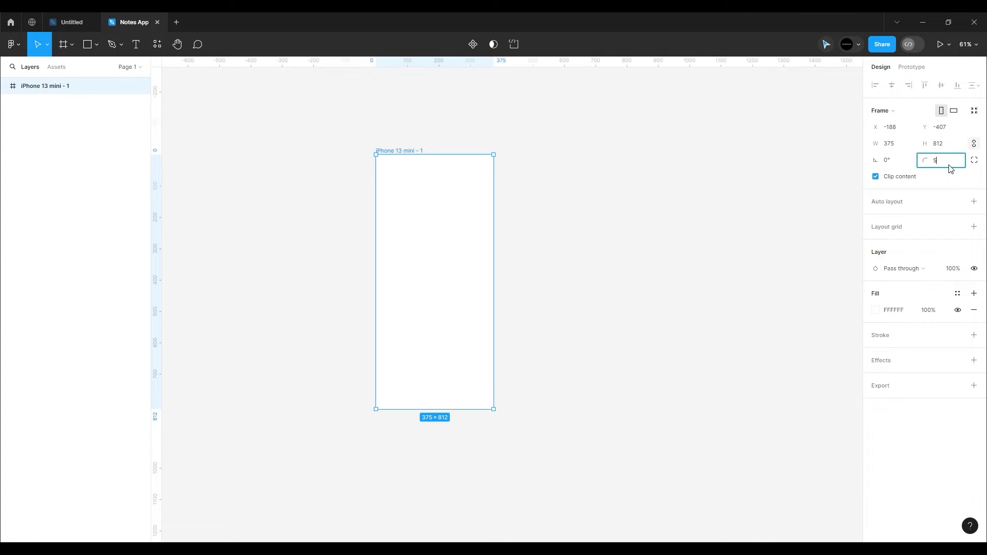
pyautogui.press('Return')
pyautogui.click(639, 348)
pyautogui.press('h')
pyautogui.scroll(2, 446, 256)
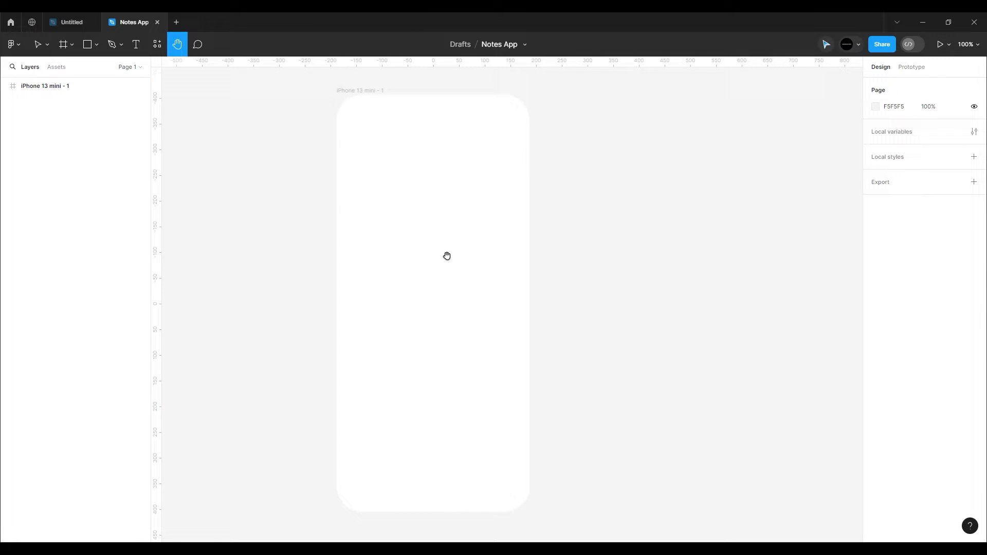
pyautogui.moveTo(447, 257); pyautogui.dragTo(478, 255)
pyautogui.scroll(-2, 475, 255)
pyautogui.scroll(2, 476, 255)
pyautogui.scroll(2, 445, 278)
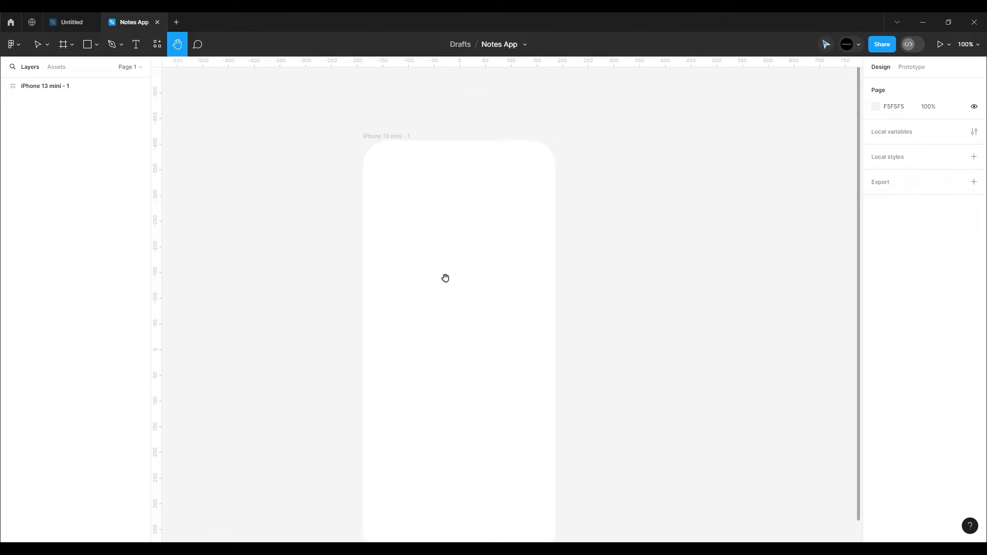
# Add a 'Notes' text layer in Poppins, size 18, Semi Bold, above the frame.
pyautogui.press('v')
pyautogui.press('t')
pyautogui.click(410, 128)
pyautogui.write('Note')
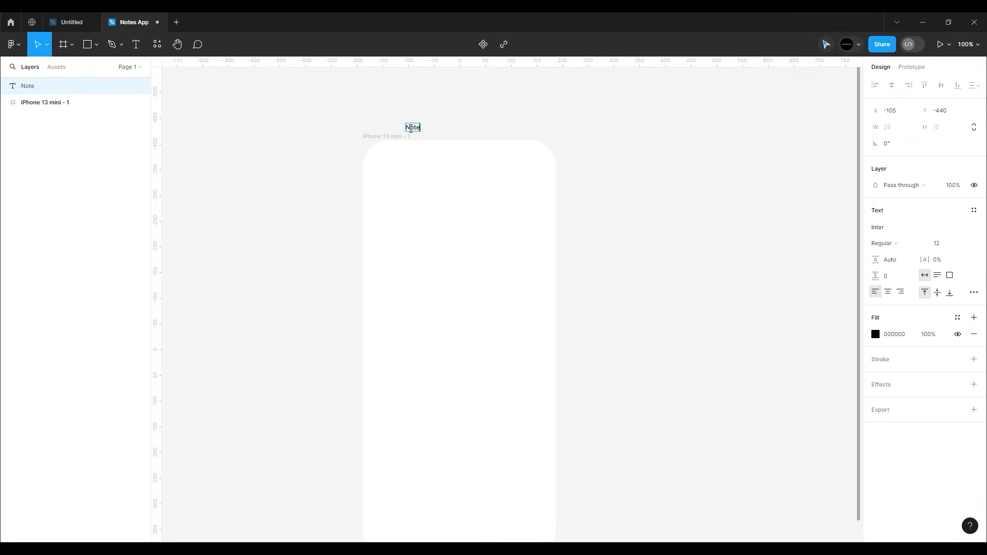
pyautogui.write('s')
pyautogui.press('Escape')
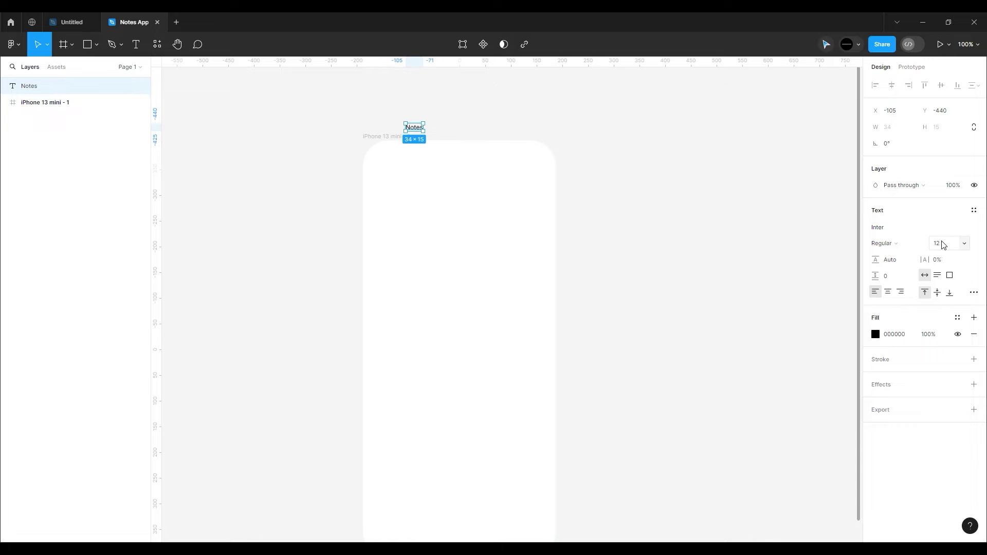
pyautogui.click(942, 244)
pyautogui.press('Return')
pyautogui.click(887, 243)
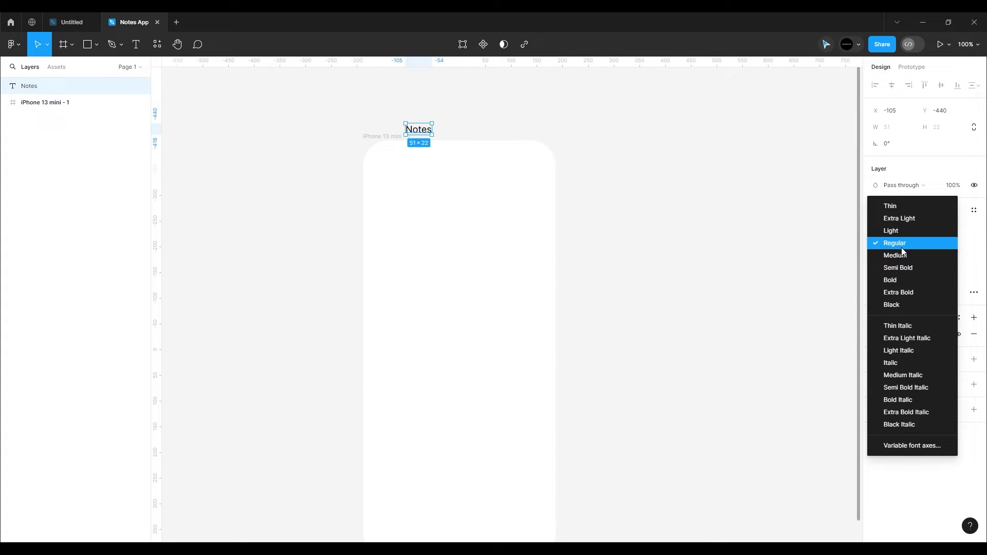
pyautogui.click(900, 268)
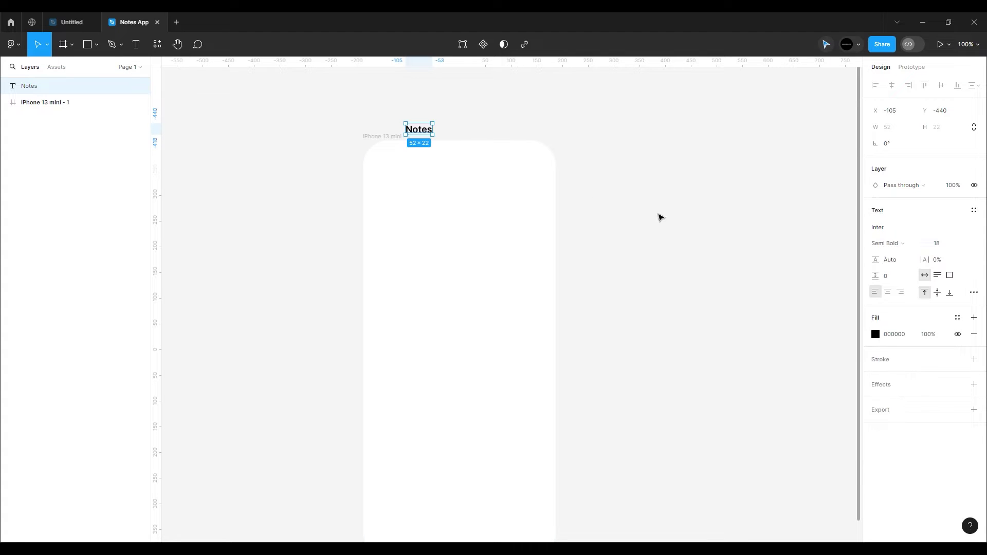
pyautogui.click(893, 228)
pyautogui.write('pop')
pyautogui.press('Return')
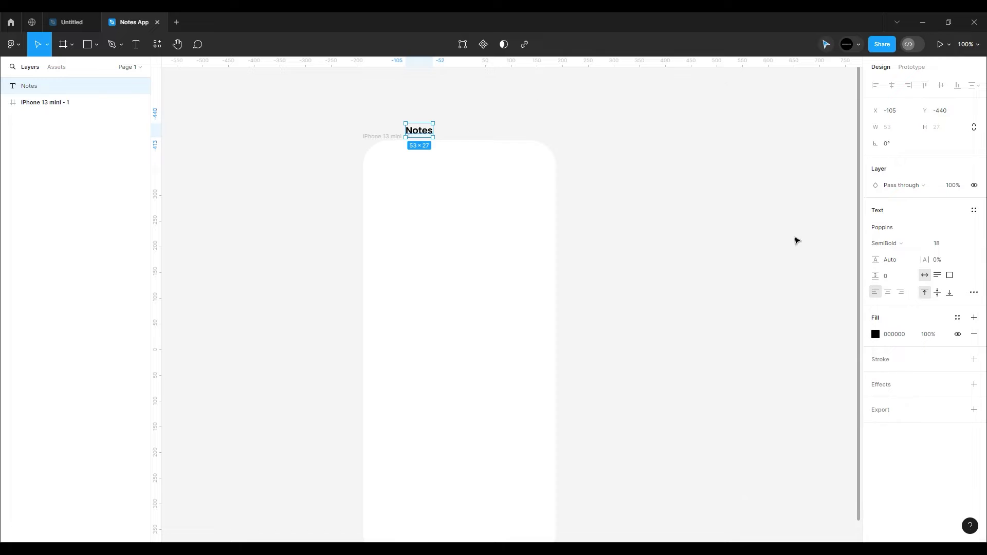
# Move the title into the frame's top-left corner, make it 'Notes.', and set it Bold.
pyautogui.moveTo(429, 135); pyautogui.dragTo(408, 167)
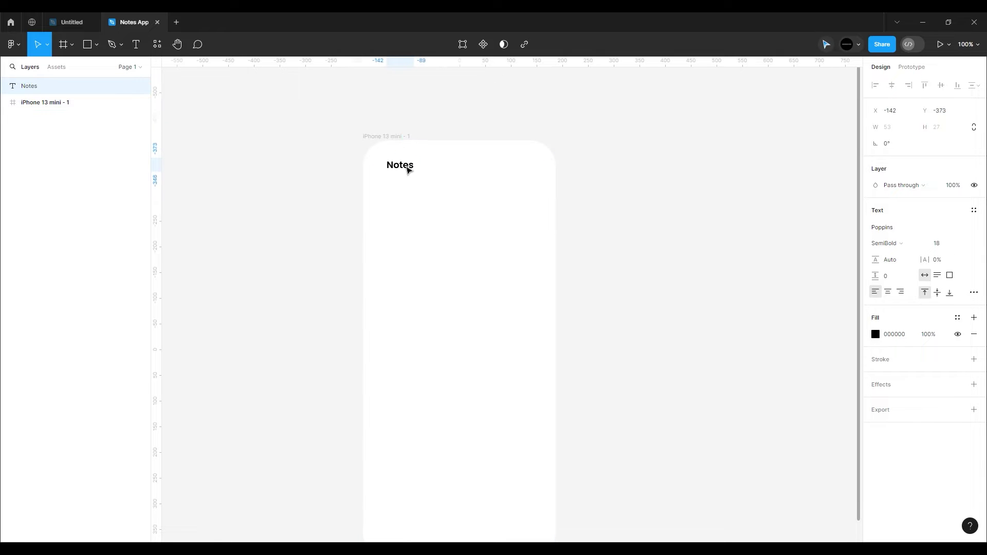
pyautogui.scroll(3, 402, 168)
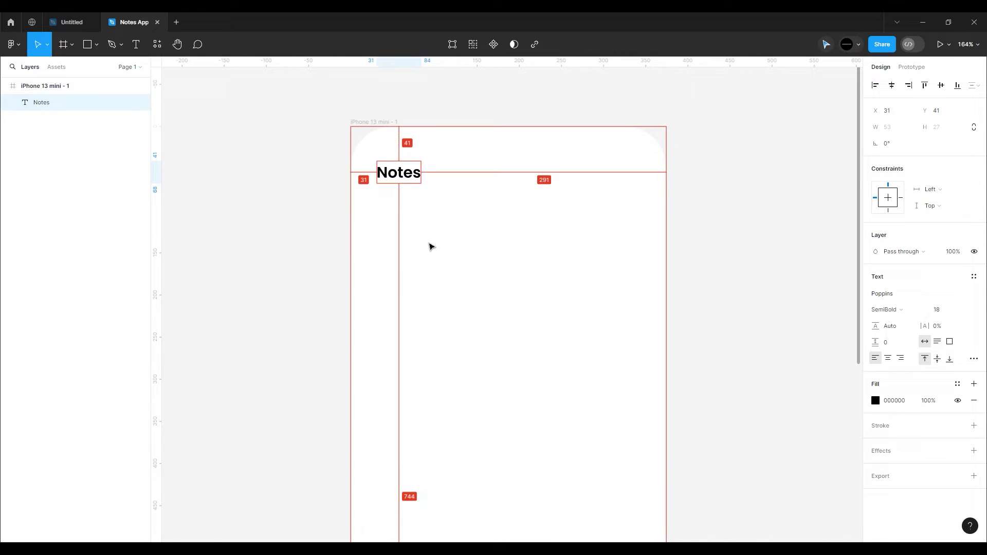
pyautogui.scroll(-5, 432, 247)
pyautogui.scroll(2, 436, 247)
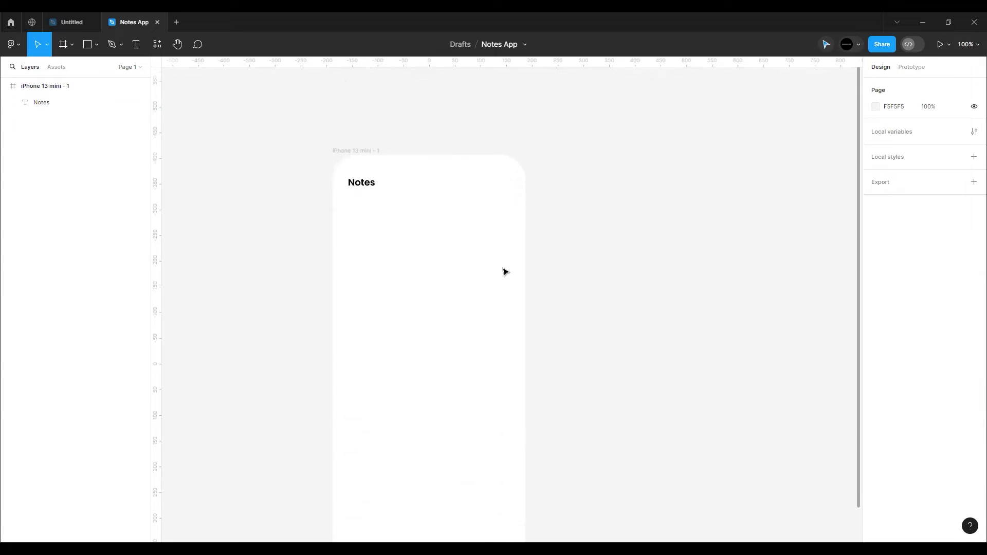
pyautogui.scroll(4, 502, 270)
pyautogui.doubleClick(415, 172)
pyautogui.click(415, 174)
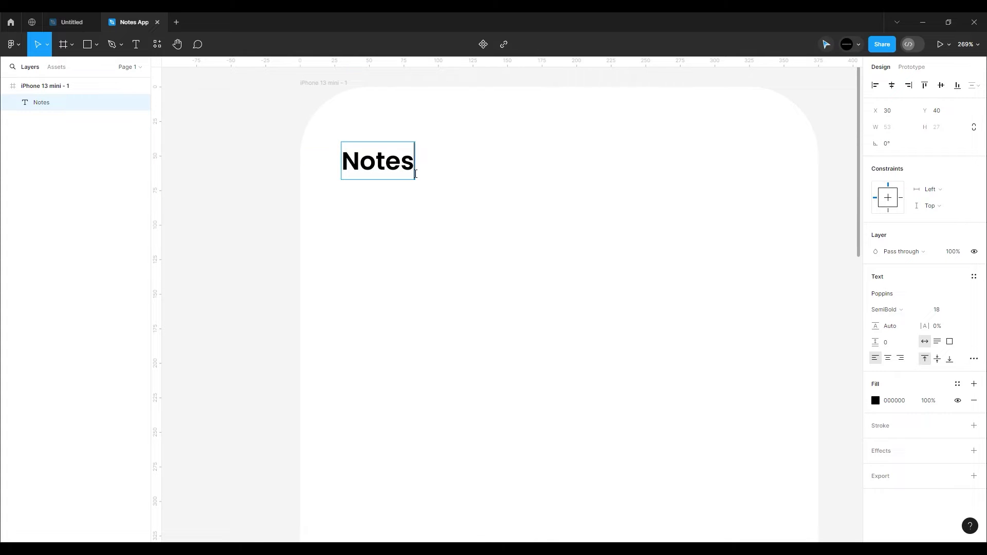
pyautogui.write('.')
pyautogui.press('Escape')
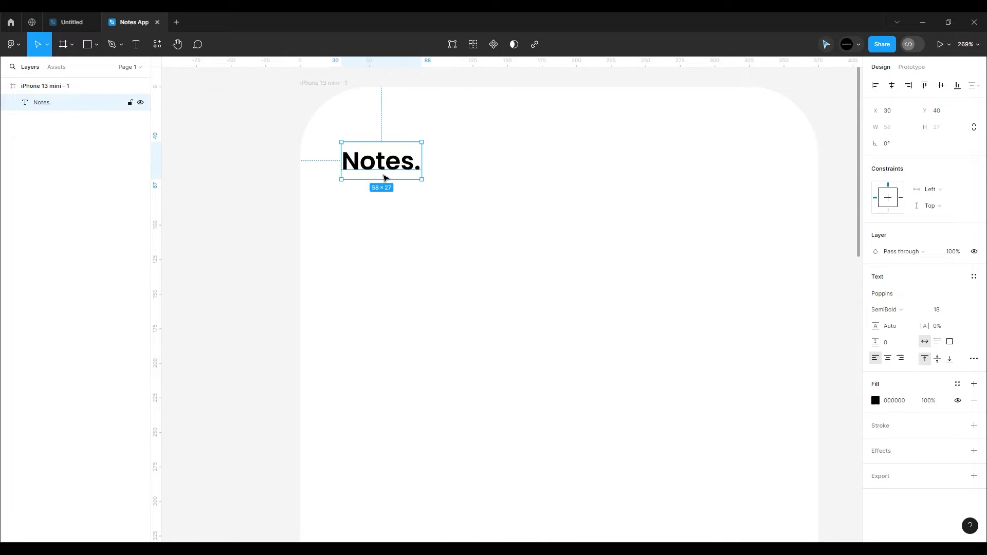
pyautogui.click(887, 309)
pyautogui.scroll(-5, 657, 307)
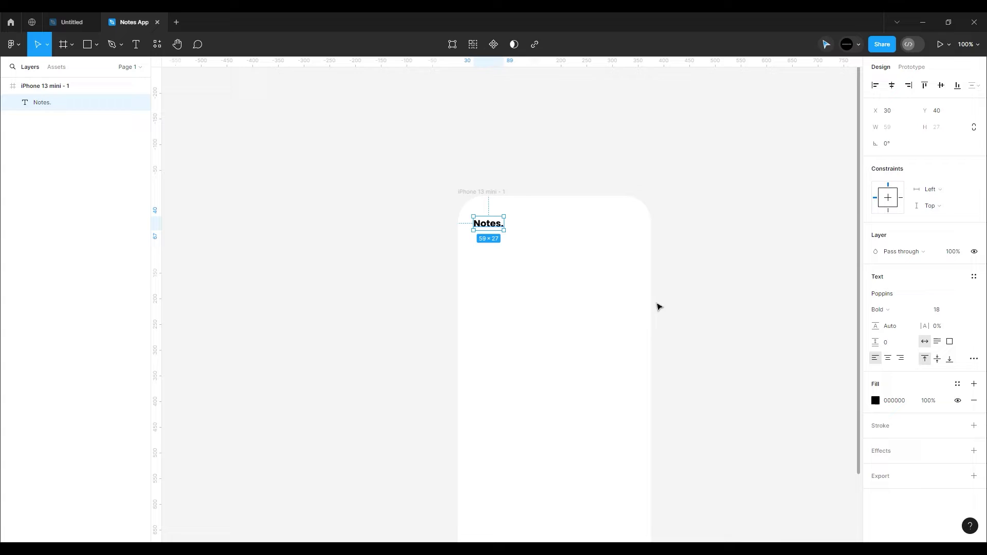
pyautogui.click(657, 306)
pyautogui.scroll(3, 701, 356)
pyautogui.scroll(-5, 478, 304)
pyautogui.scroll(2, 460, 352)
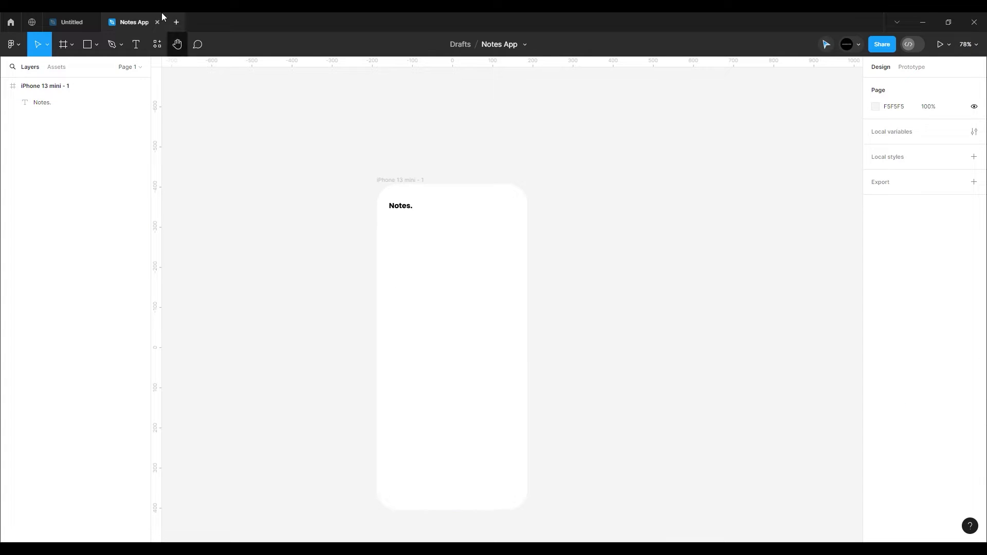
# Paste the Watermelon illustration, centre it horizontally in the frame, and nudge it down.
pyautogui.hotkey('ctrl', 'v')
pyautogui.moveTo(512, 324)
pyautogui.mouseDown()
pyautogui.moveTo(652, 341)
pyautogui.moveTo(467, 328)
pyautogui.mouseUp()
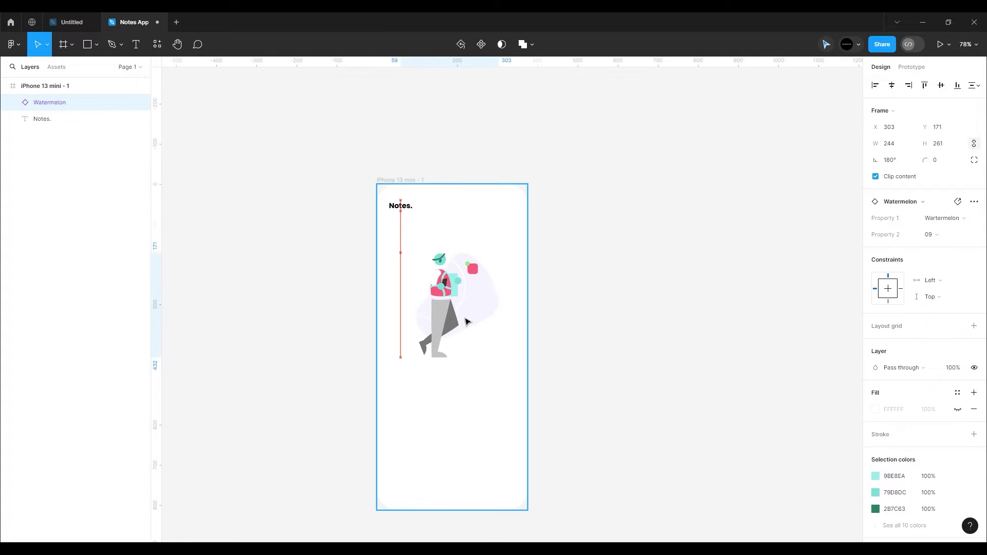
pyautogui.press('alt')
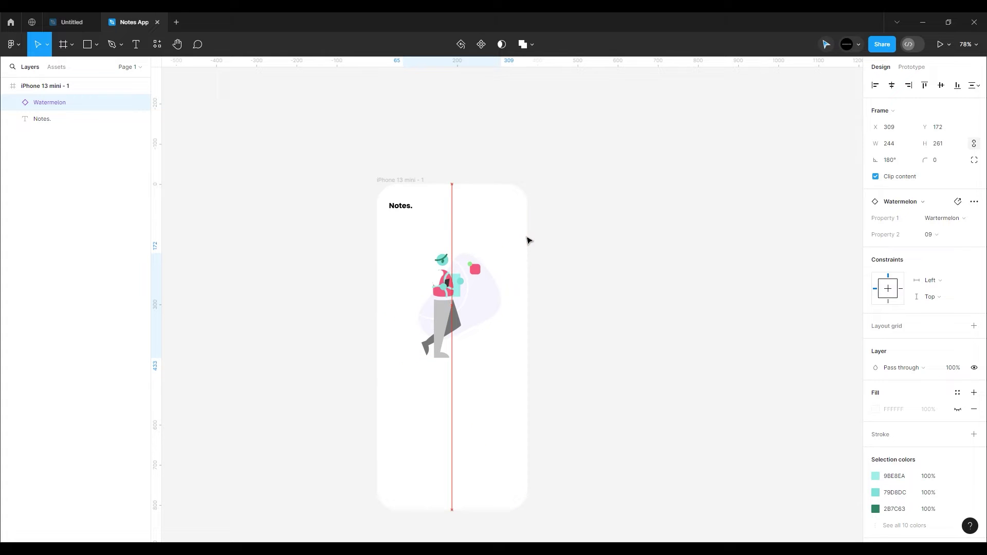
pyautogui.press('Down')
pyautogui.press('Down')
pyautogui.press('Down')
pyautogui.press('alt')
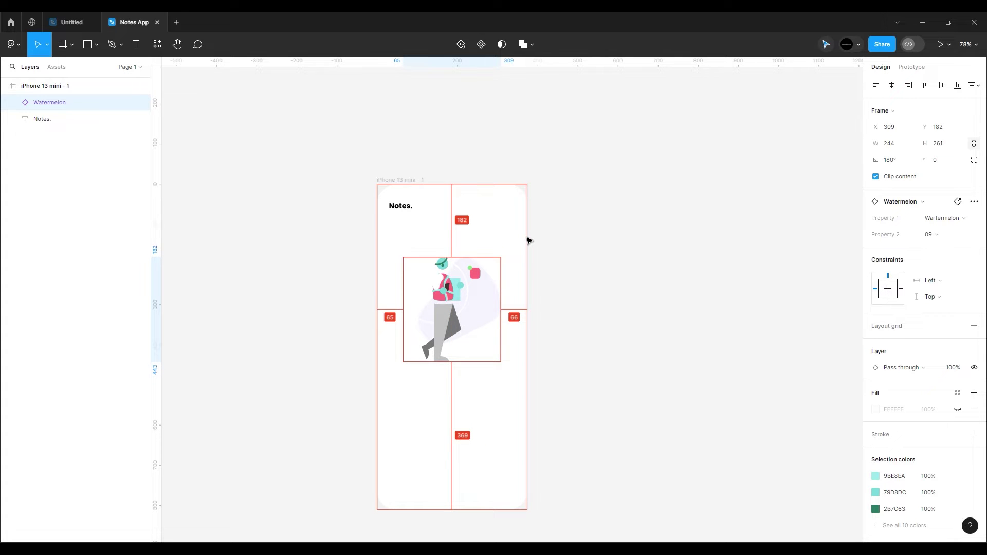
pyautogui.press('Down')
pyautogui.press('Down')
pyautogui.press('Down')
pyautogui.press('alt')
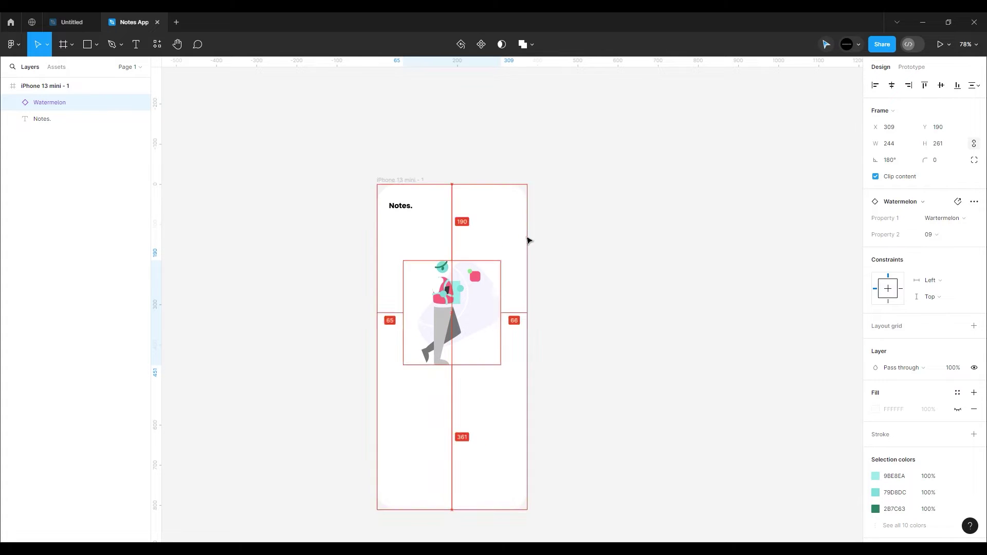
pyautogui.click(568, 293)
pyautogui.scroll(5, 465, 350)
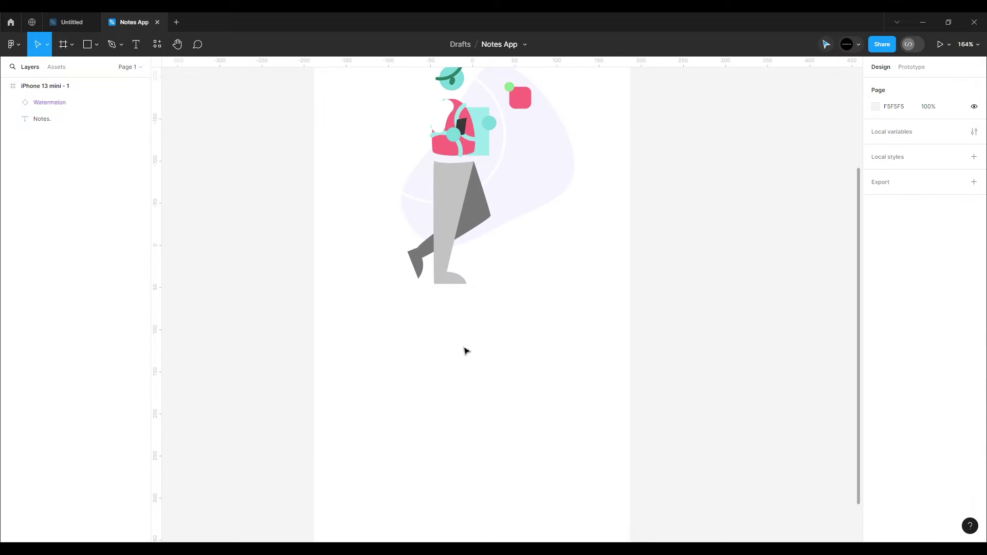
# Type 'Welcome to Notes' below the illustration at font size 24.
pyautogui.press('t')
pyautogui.click(467, 355)
pyautogui.write('Welcome to Notes')
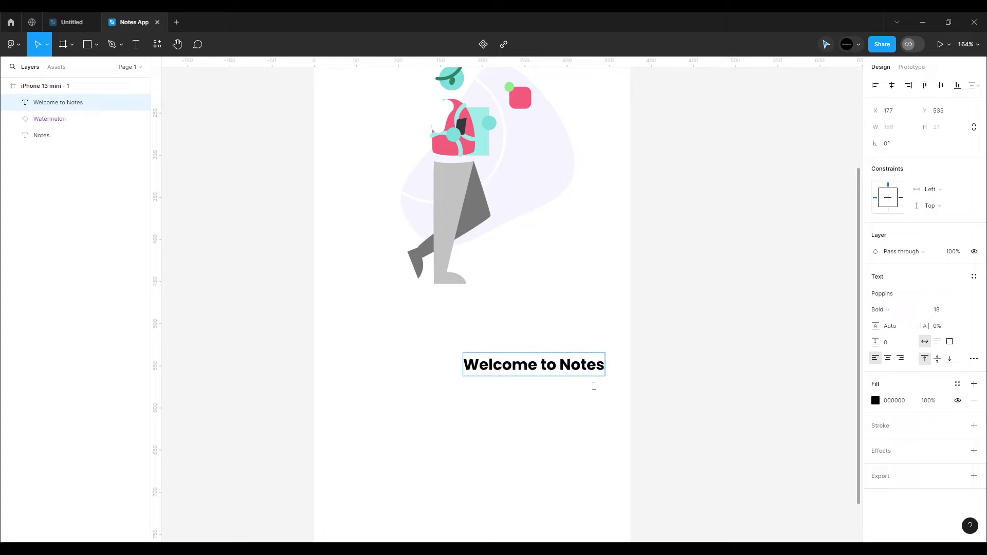
pyautogui.press('Escape')
pyautogui.write('4')
pyautogui.press('Return')
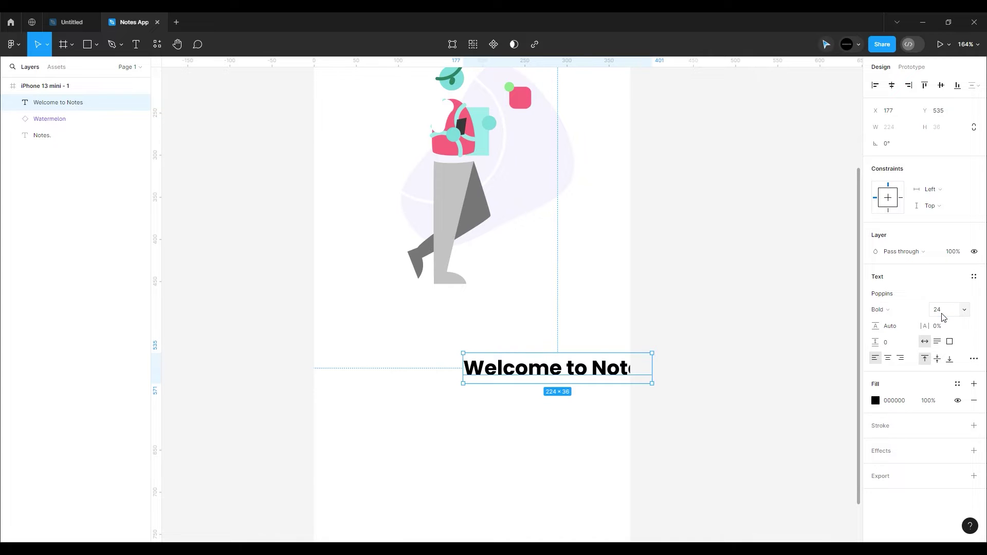
pyautogui.scroll(-5, 432, 340)
pyautogui.scroll(3, 460, 349)
# Centre the Welcome to Notes heading horizontally and nudge it up under the illustration.
pyautogui.moveTo(460, 349); pyautogui.dragTo(410, 348)
pyautogui.scroll(-3, 423, 368)
pyautogui.click(540, 366)
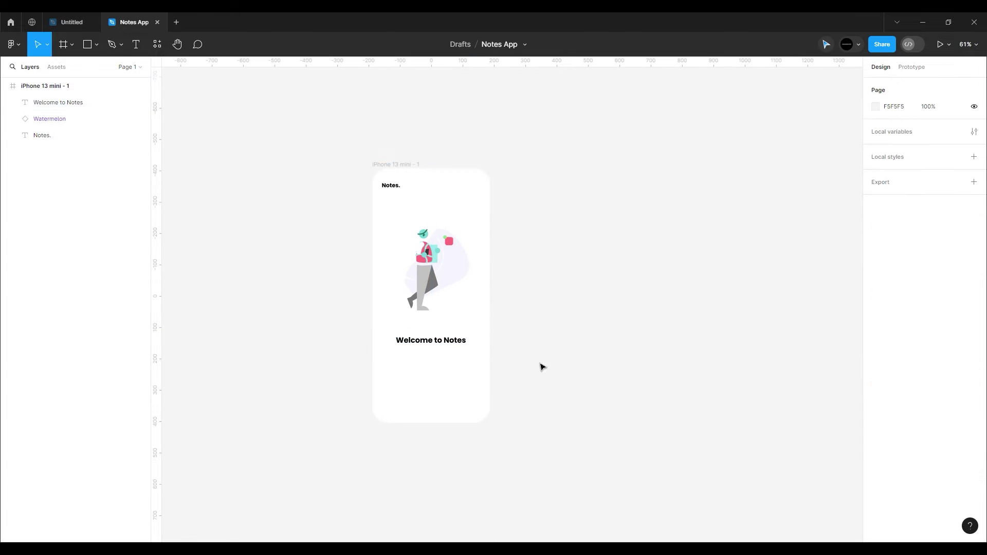
pyautogui.scroll(5, 422, 347)
pyautogui.click(425, 346)
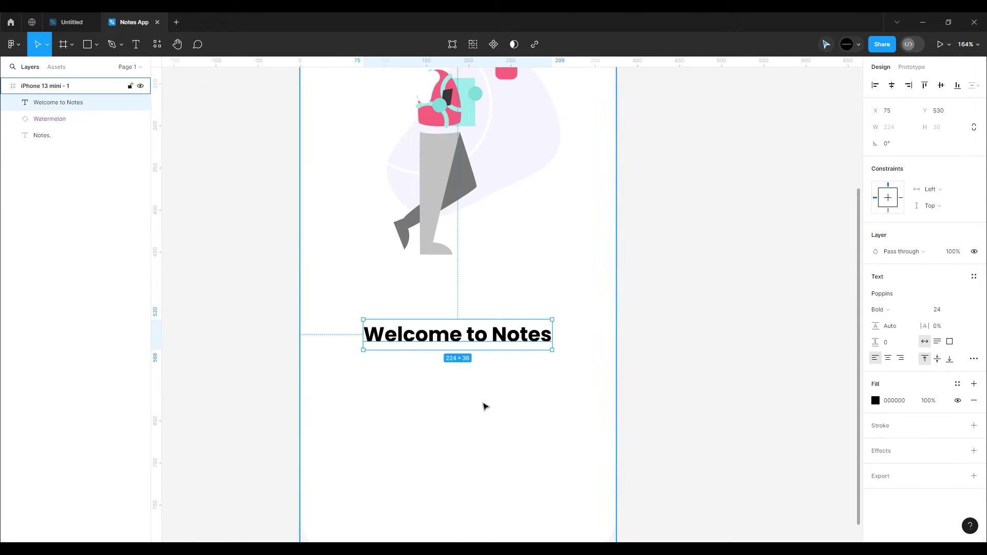
pyautogui.scroll(-3, 483, 405)
pyautogui.press('Up')
pyautogui.press('Up')
pyautogui.press('Up')
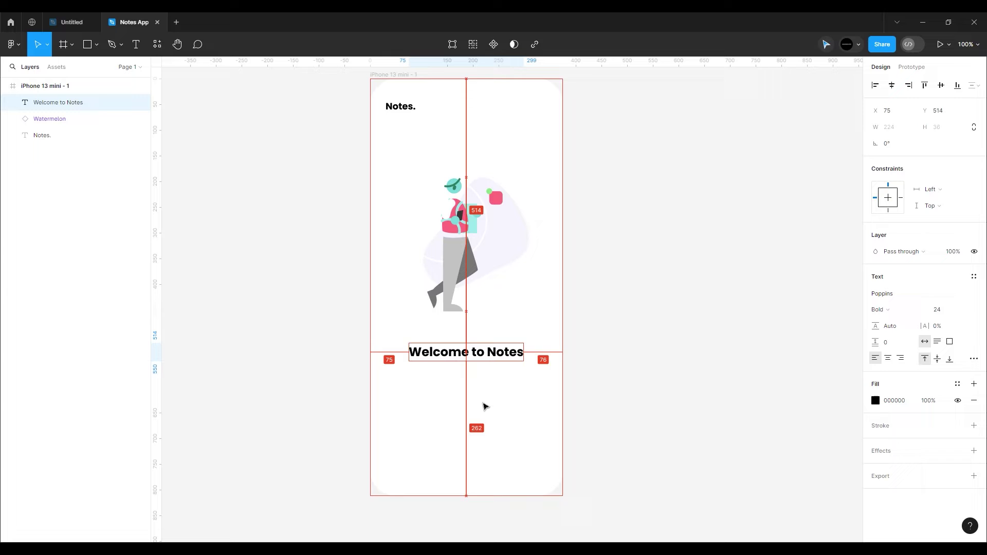
pyautogui.press('Up')
pyautogui.press('Up')
pyautogui.press('Up')
pyautogui.press('Up')
pyautogui.press('Up')
pyautogui.press('Up')
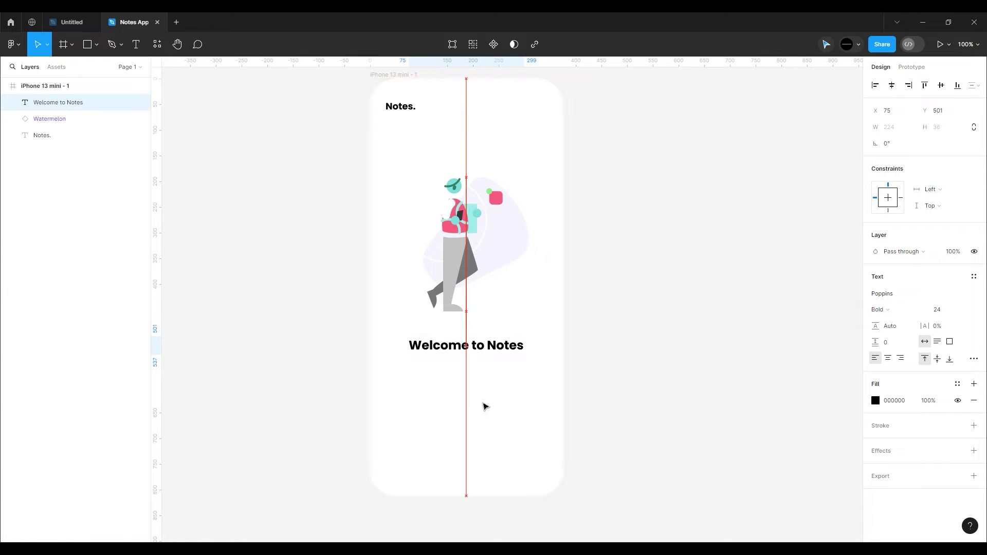
pyautogui.click(618, 407)
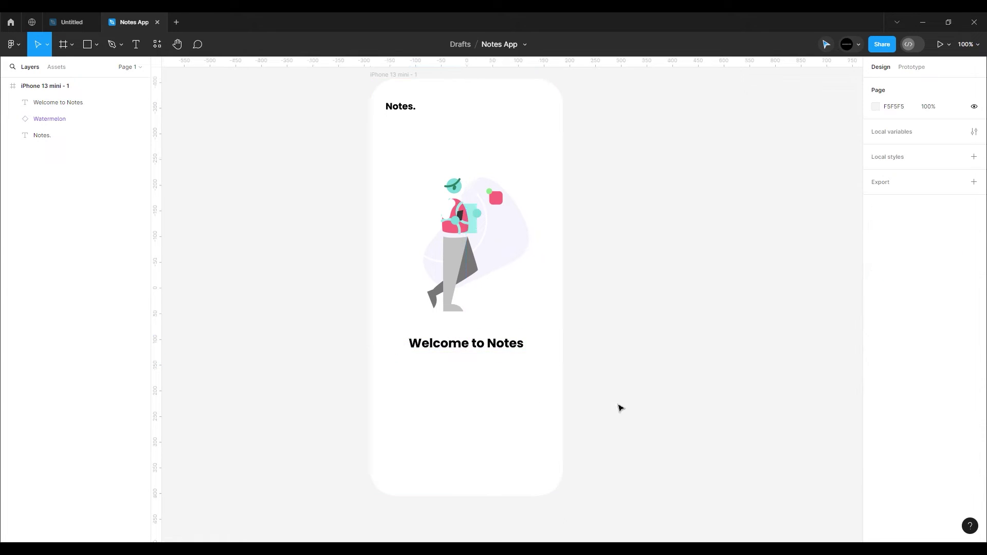
pyautogui.scroll(-5, 516, 365)
pyautogui.scroll(5, 515, 365)
pyautogui.hotkey('ctrl', 'v')
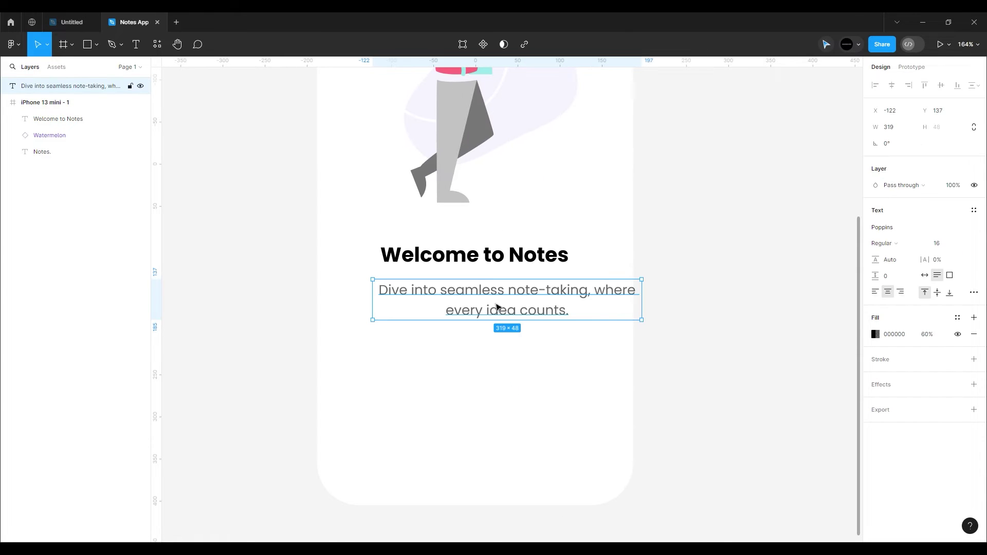
pyautogui.moveTo(497, 306)
pyautogui.mouseDown()
pyautogui.moveTo(752, 317)
pyautogui.moveTo(455, 317)
pyautogui.moveTo(479, 301)
pyautogui.mouseUp()
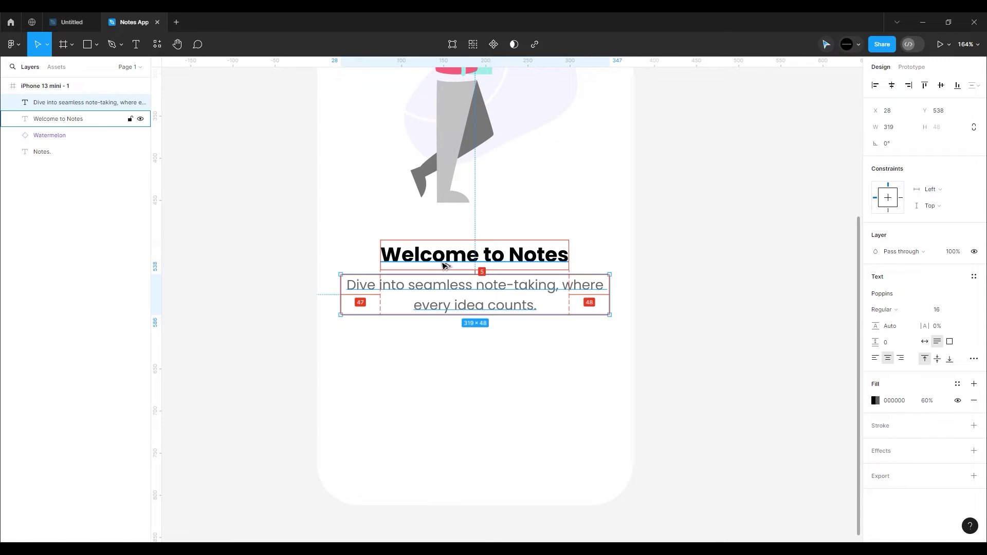
pyautogui.click(302, 299)
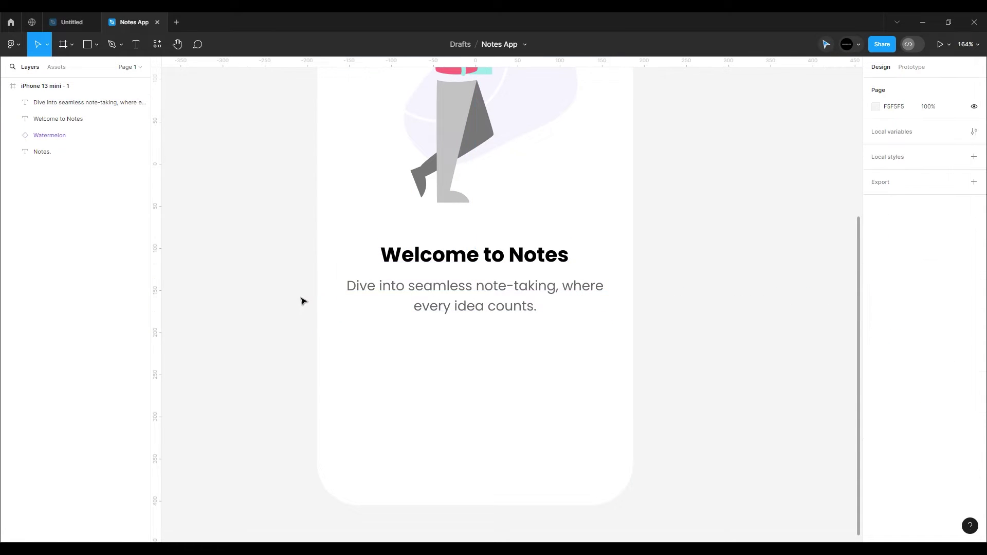
pyautogui.click(465, 307)
pyautogui.click(676, 371)
pyautogui.scroll(3, 521, 337)
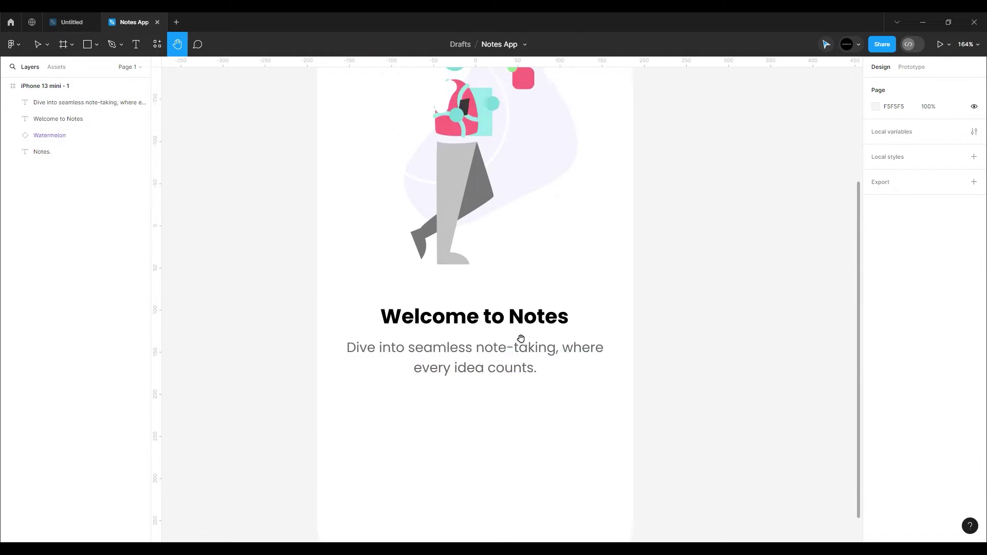
pyautogui.scroll(-5, 502, 324)
# Duplicate the onboarding screen beside the original and delete everything inside the copy.
pyautogui.click(417, 160)
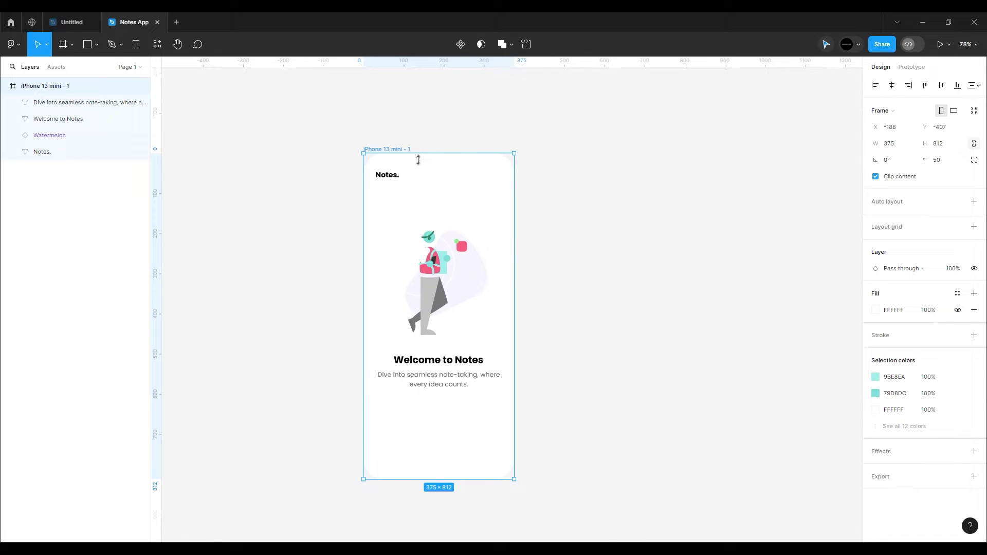
pyautogui.hotkey('ctrl', 'd')
pyautogui.moveTo(562, 231); pyautogui.dragTo(570, 232)
pyautogui.click(741, 268)
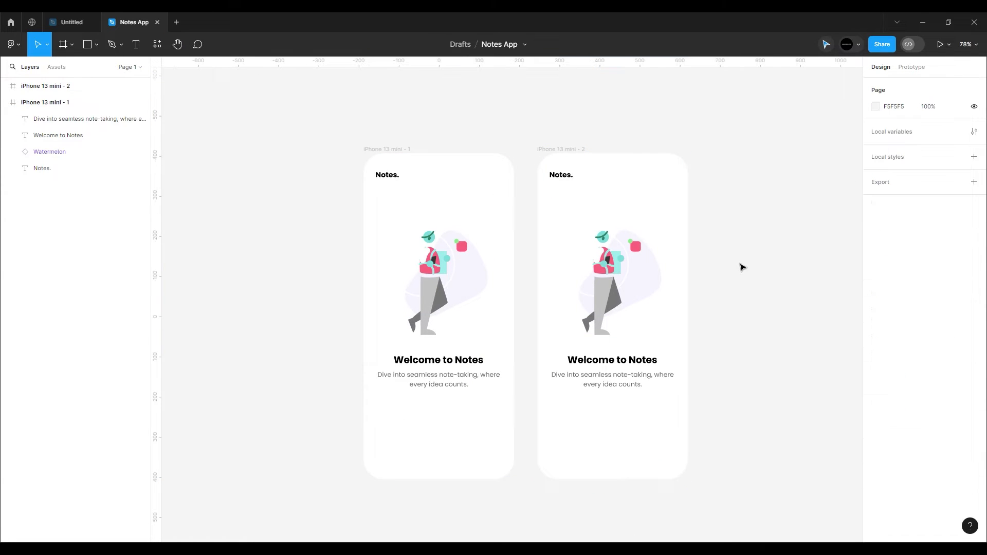
pyautogui.click(573, 179)
pyautogui.press('Delete')
pyautogui.click(609, 278)
pyautogui.press('Delete')
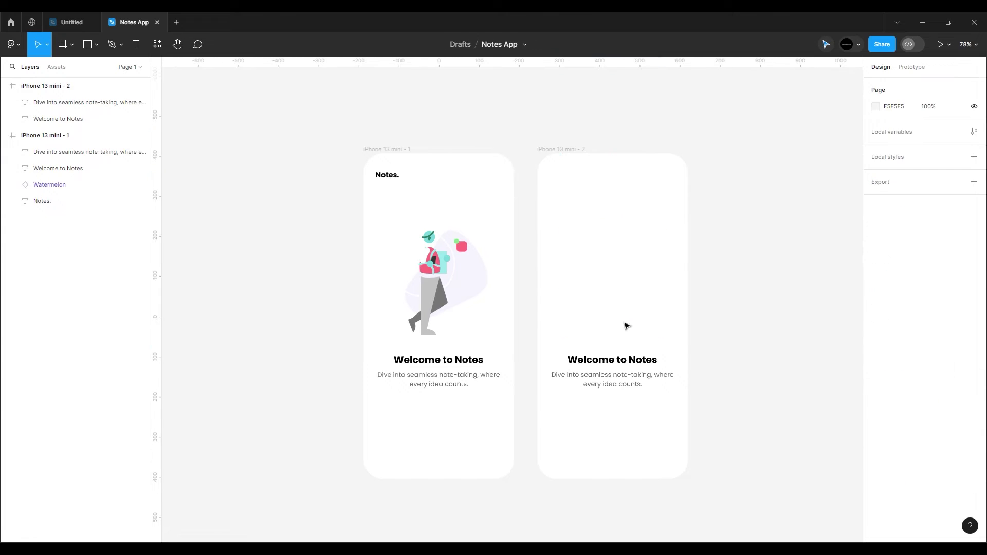
pyautogui.click(612, 360)
pyautogui.press('Delete')
# Copy the Notes. title into the empty second screen and nudge it up slightly.
pyautogui.press('h')
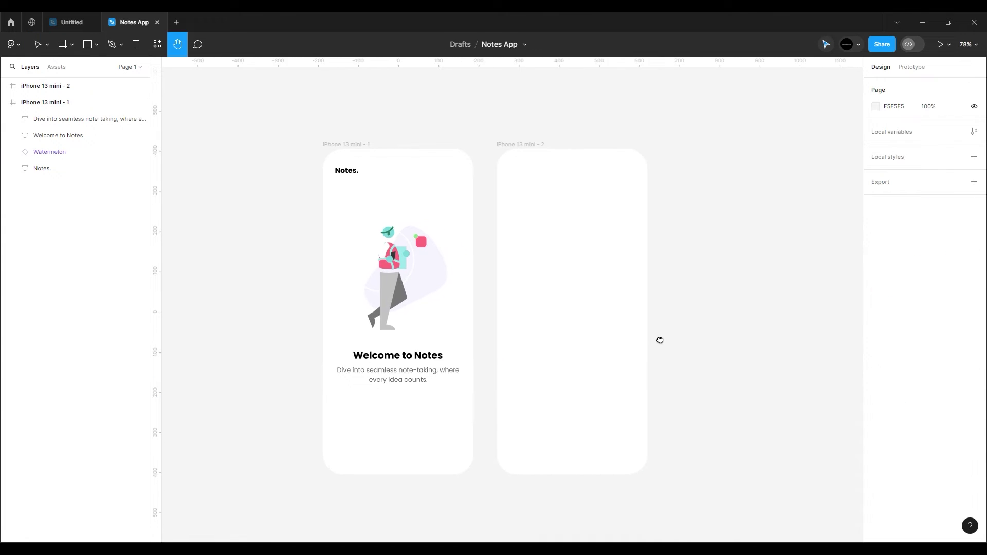
pyautogui.moveTo(705, 344); pyautogui.dragTo(641, 338)
pyautogui.press('v')
pyautogui.click(322, 168)
pyautogui.moveTo(322, 169)
pyautogui.keyDown('alt'); pyautogui.mouseDown()
pyautogui.moveTo(505, 176)
pyautogui.moveTo(485, 172)
pyautogui.mouseUp(); pyautogui.keyUp('alt')
pyautogui.keyDown('ctrl'); pyautogui.scroll(5, 506, 176); pyautogui.keyUp('ctrl')
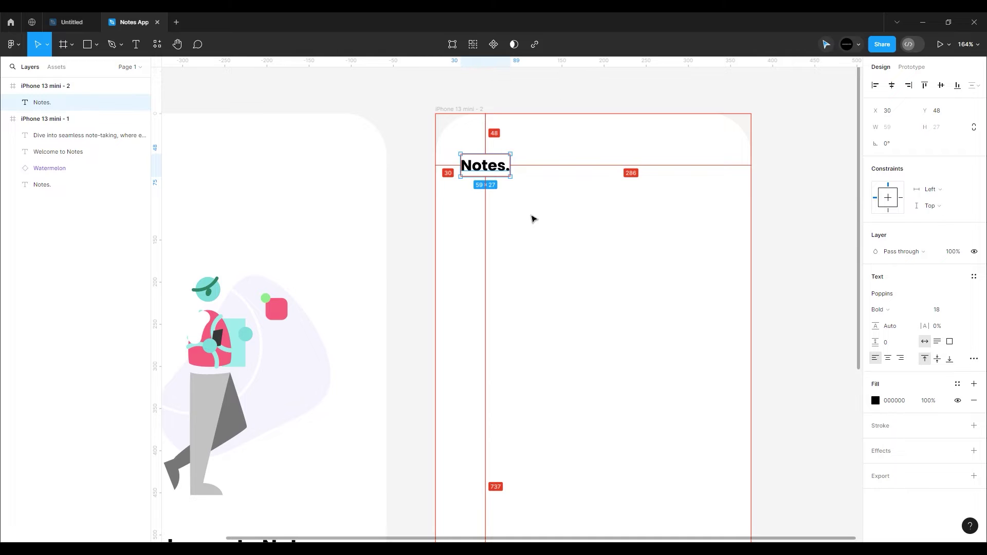
pyautogui.press('Up')
pyautogui.press('Up')
pyautogui.press('Up')
pyautogui.press('Up')
pyautogui.press('Up')
pyautogui.press('Up')
pyautogui.press('Up')
pyautogui.press('Up')
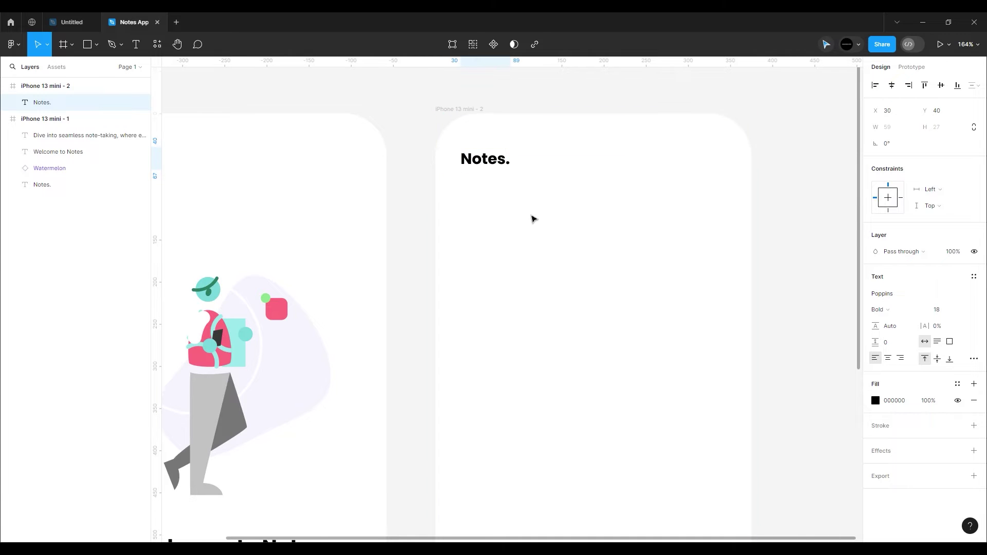
# Resize the grey circle to 40×40 and place it top right, level with Notes.
pyautogui.hotkey('shift', '1')
pyautogui.click(368, 147)
pyautogui.click(7, 120)
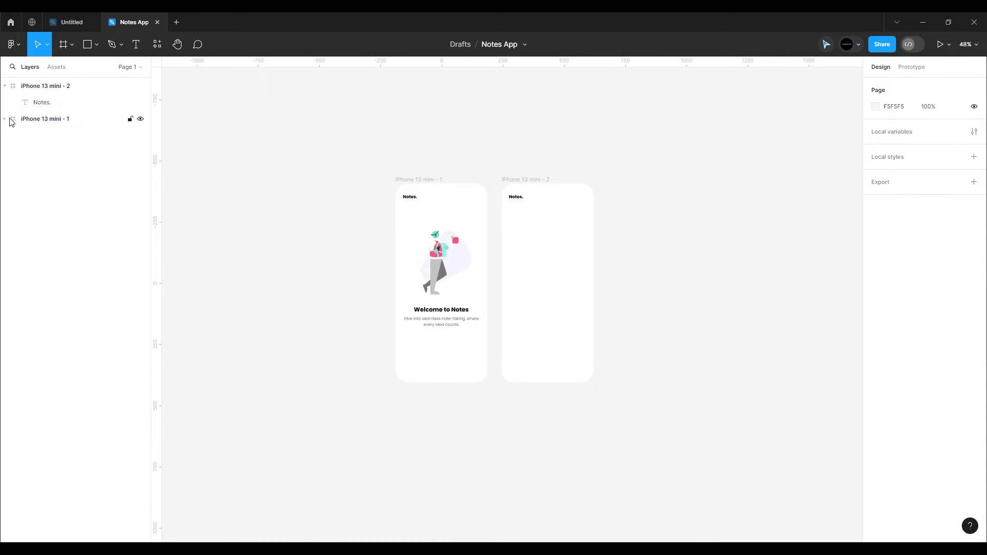
pyautogui.scroll(3, 559, 210)
pyautogui.press('space')
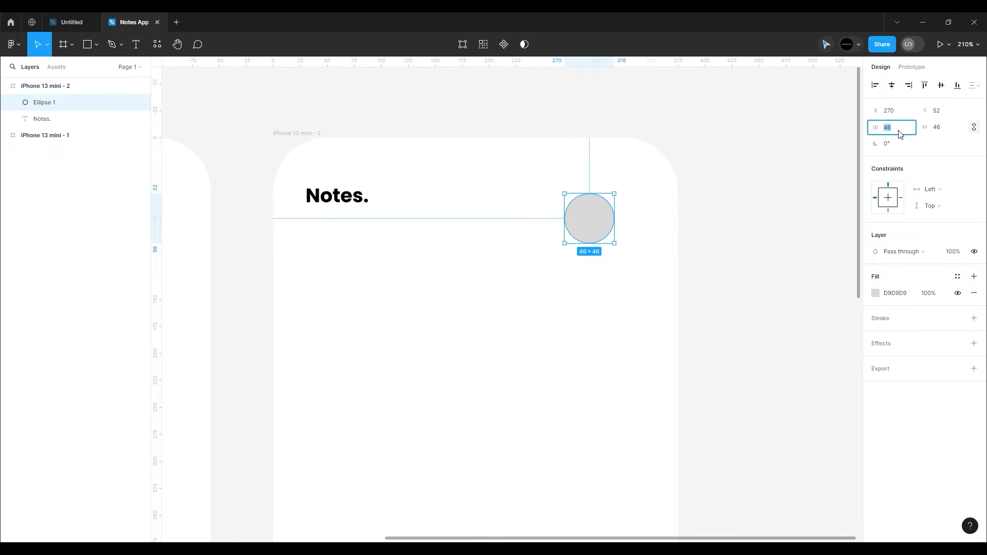
pyautogui.write('33')
pyautogui.press('Return')
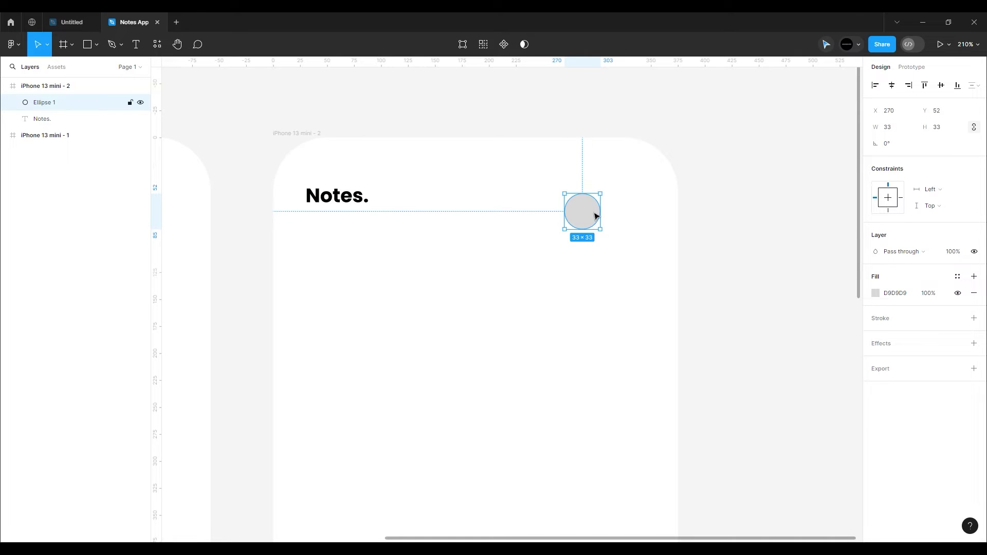
pyautogui.moveTo(596, 217); pyautogui.dragTo(635, 200)
pyautogui.press('alt')
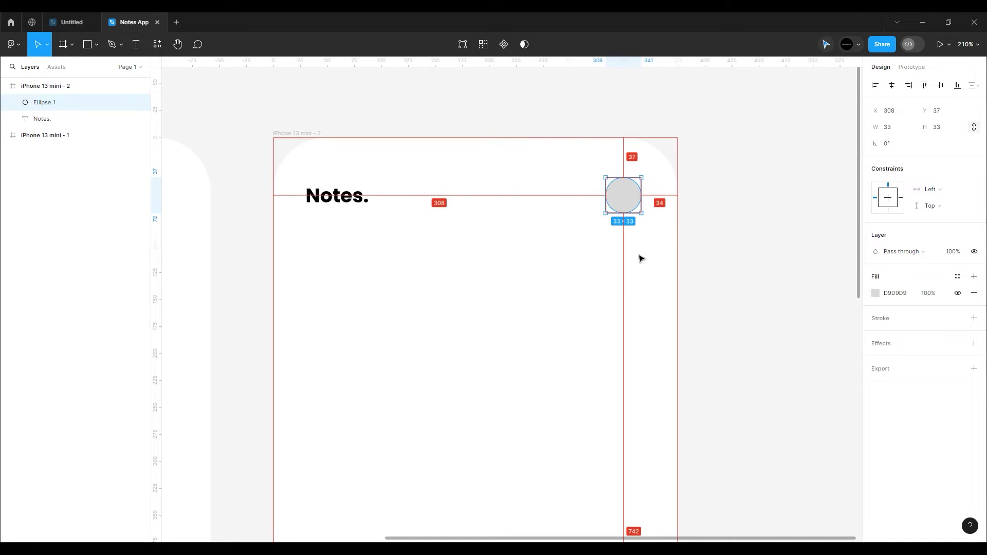
pyautogui.press('Right')
pyautogui.press('Right')
pyautogui.press('Right')
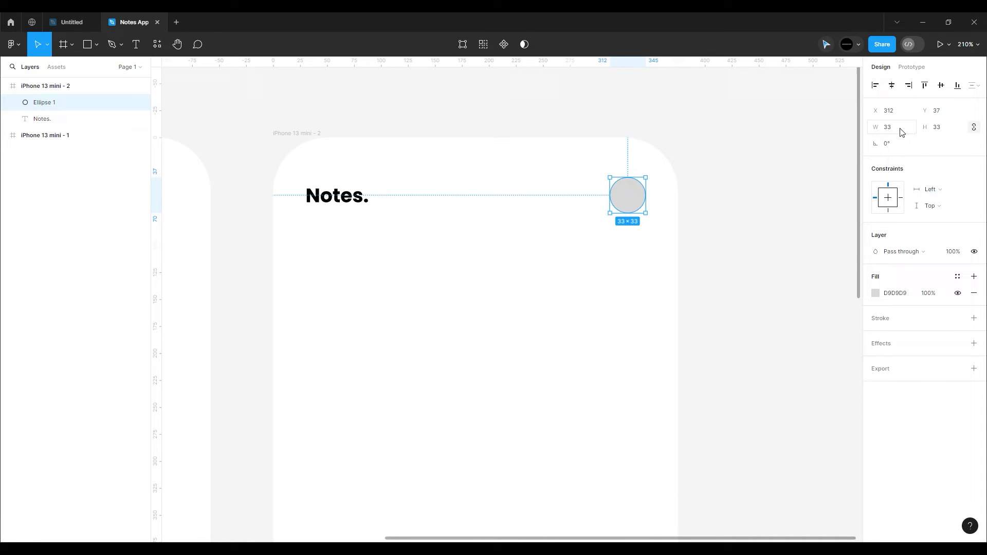
pyautogui.write('40')
pyautogui.press('Return')
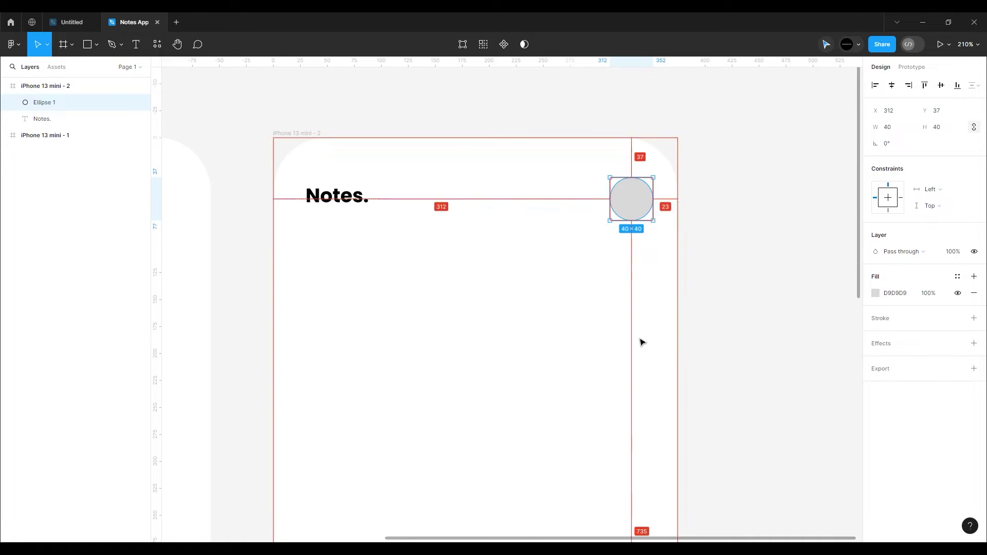
pyautogui.press('Left')
pyautogui.press('Left')
pyautogui.press('Left')
pyautogui.press('Left')
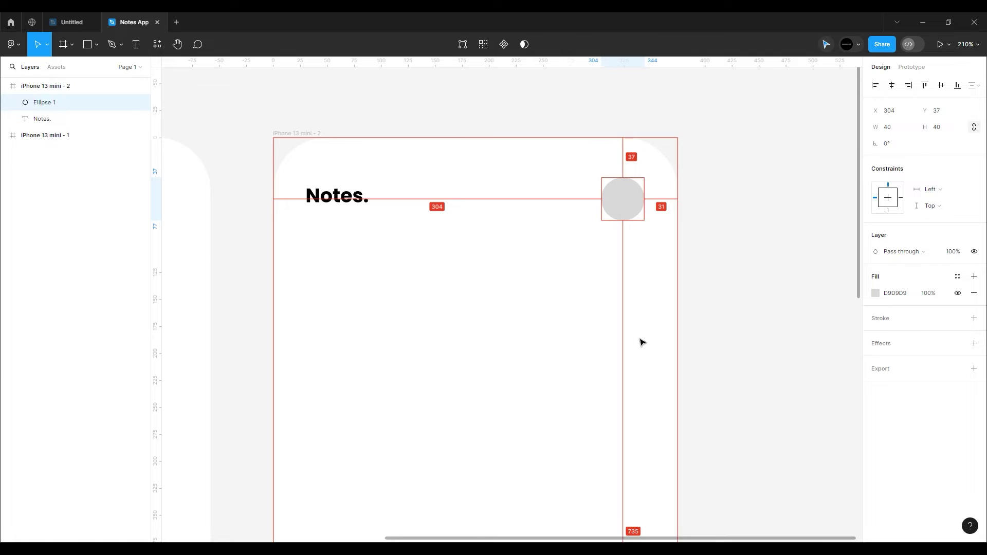
pyautogui.press('Left')
pyautogui.scroll(-5, 562, 323)
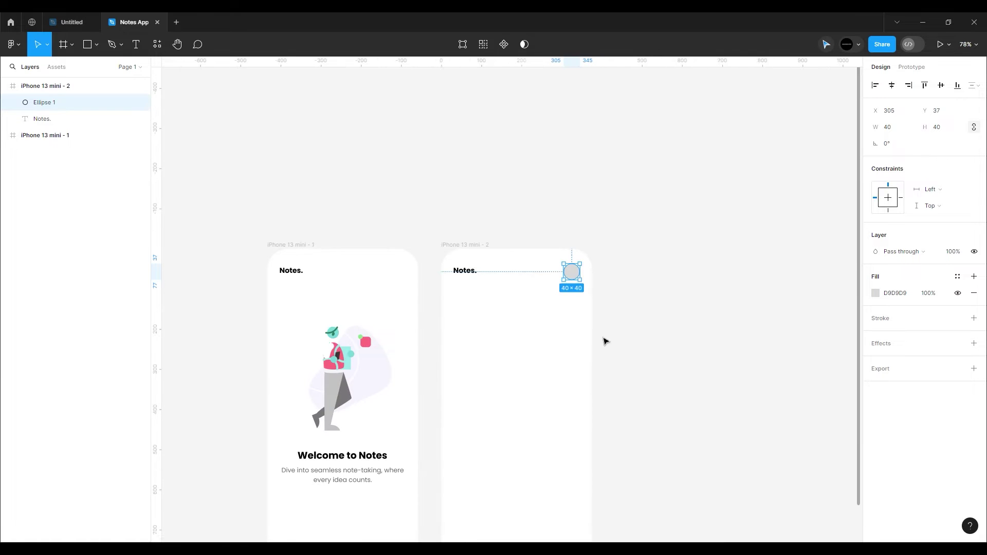
# Give the second screen an off-white FAFAFA background.
pyautogui.press('Escape')
pyautogui.scroll(5, 566, 332)
pyautogui.press('h')
pyautogui.scroll(-5, 550, 310)
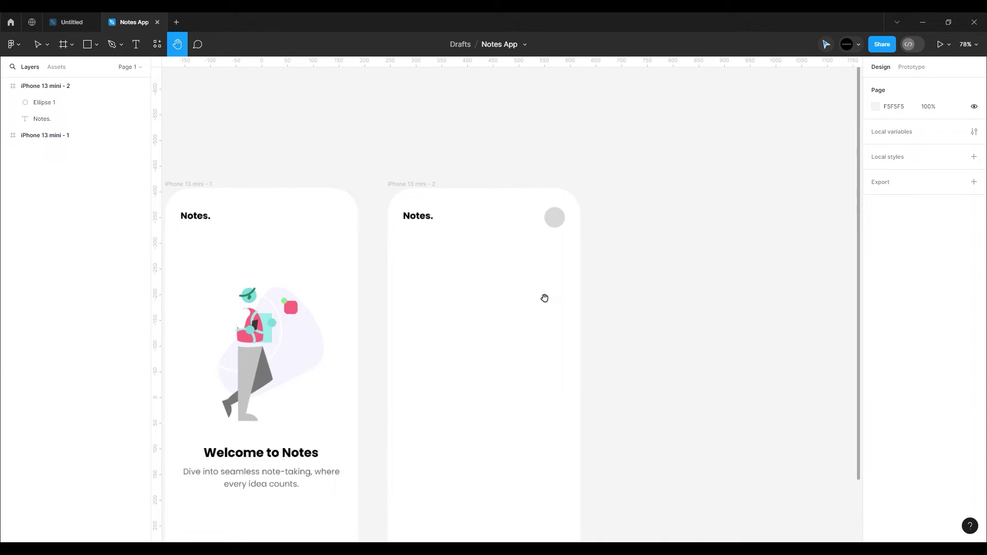
pyautogui.scroll(3, 550, 310)
pyautogui.press('v')
pyautogui.click(549, 310)
pyautogui.click(901, 332)
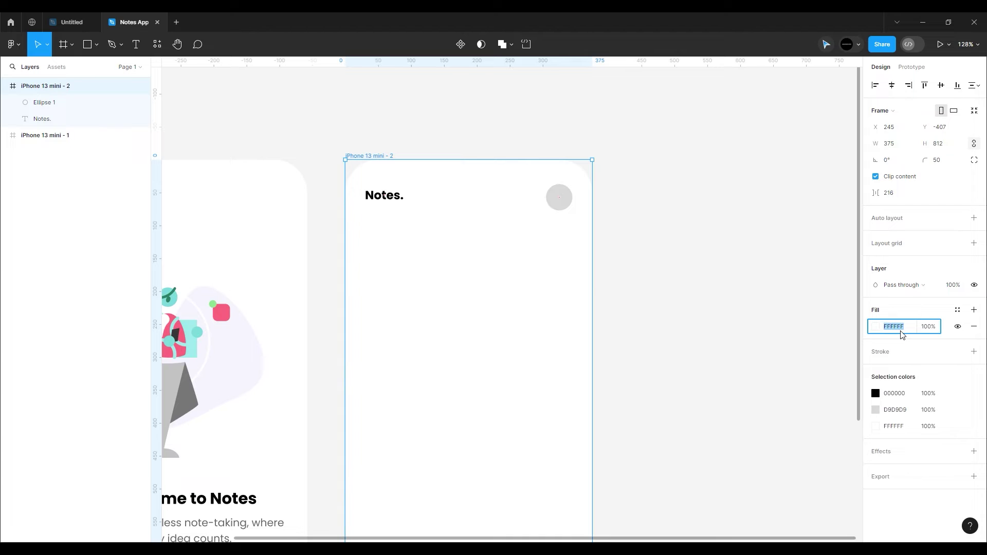
pyautogui.press('Return')
pyautogui.click(699, 311)
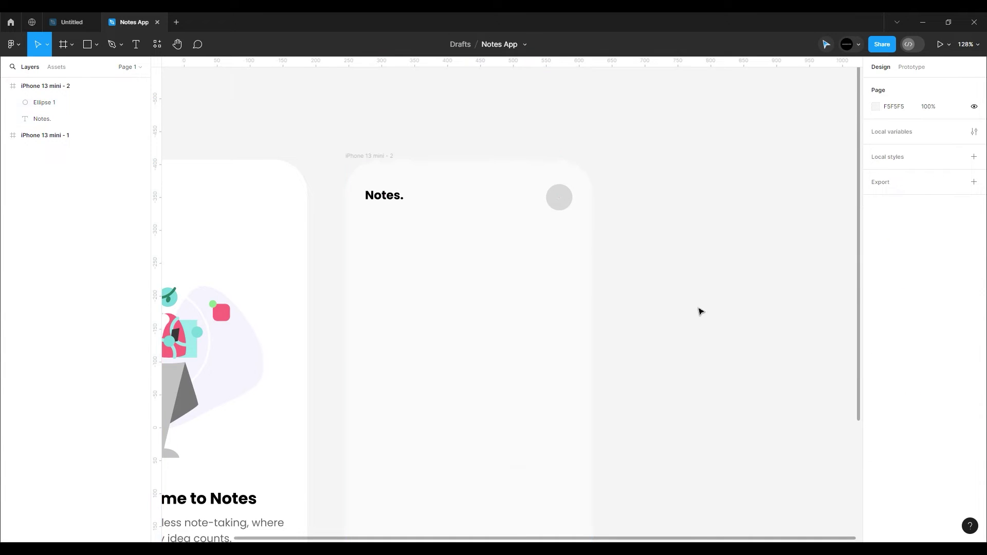
pyautogui.scroll(-2, 663, 301)
pyautogui.scroll(3, 545, 285)
# Draw a fully rounded white bar below the Notes. title, spanning to the circle's edge.
pyautogui.press('r')
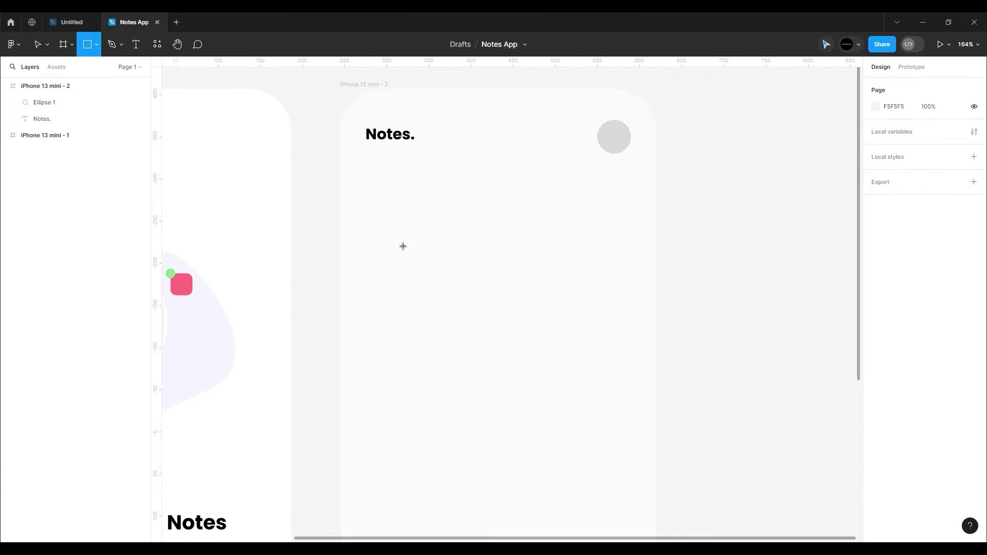
pyautogui.moveTo(374, 201); pyautogui.dragTo(638, 255)
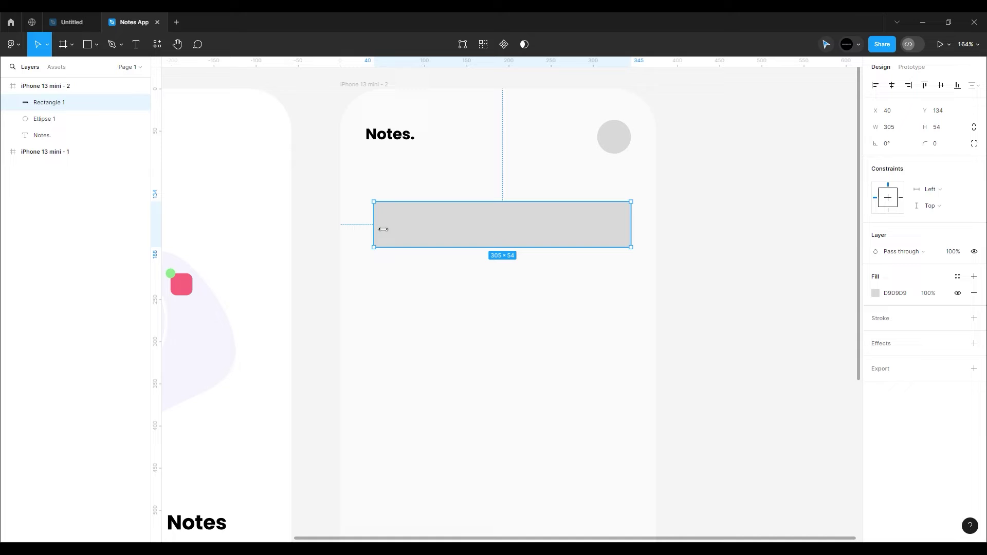
pyautogui.moveTo(383, 229); pyautogui.dragTo(374, 228)
pyautogui.moveTo(632, 223); pyautogui.dragTo(642, 226)
pyautogui.click(944, 143)
pyautogui.write('30')
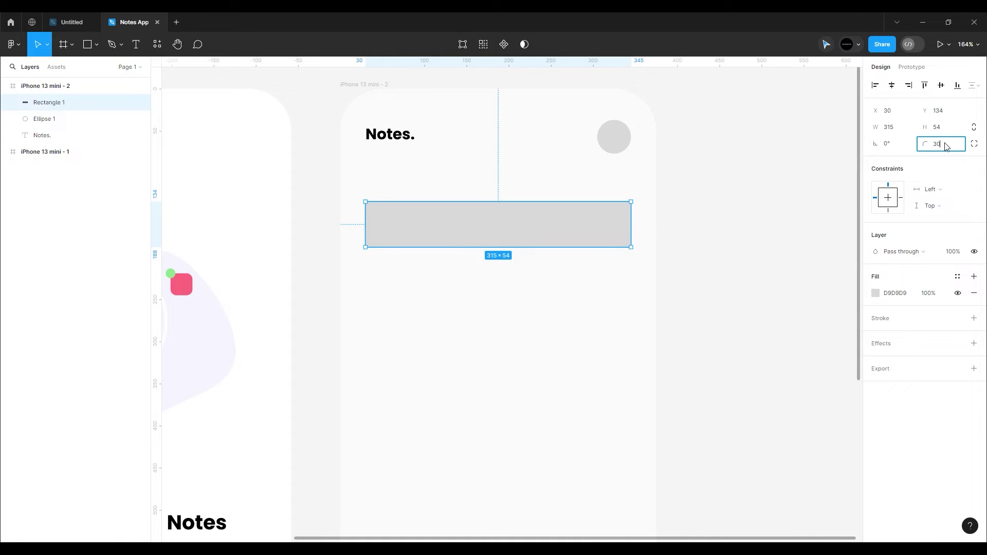
pyautogui.press('Return')
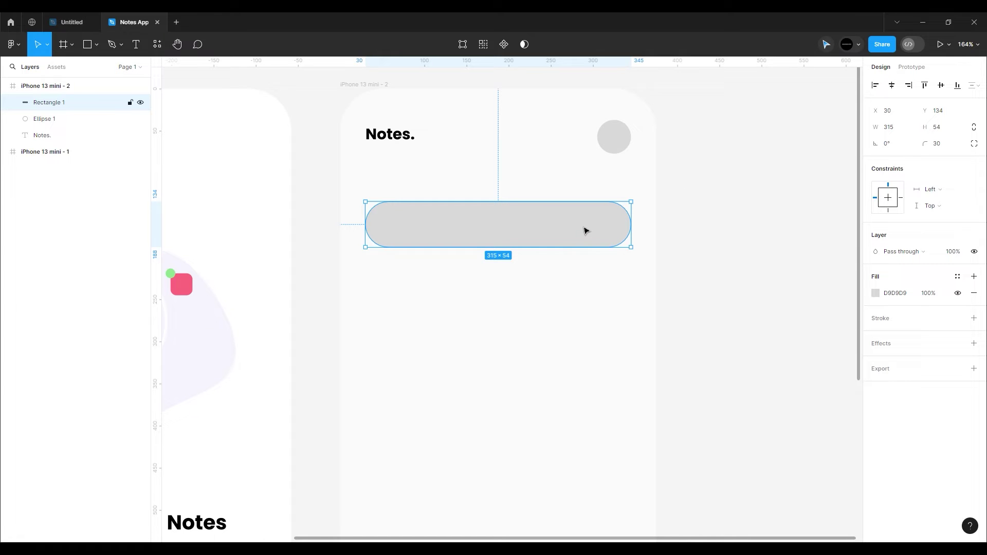
pyautogui.moveTo(538, 256); pyautogui.dragTo(533, 252)
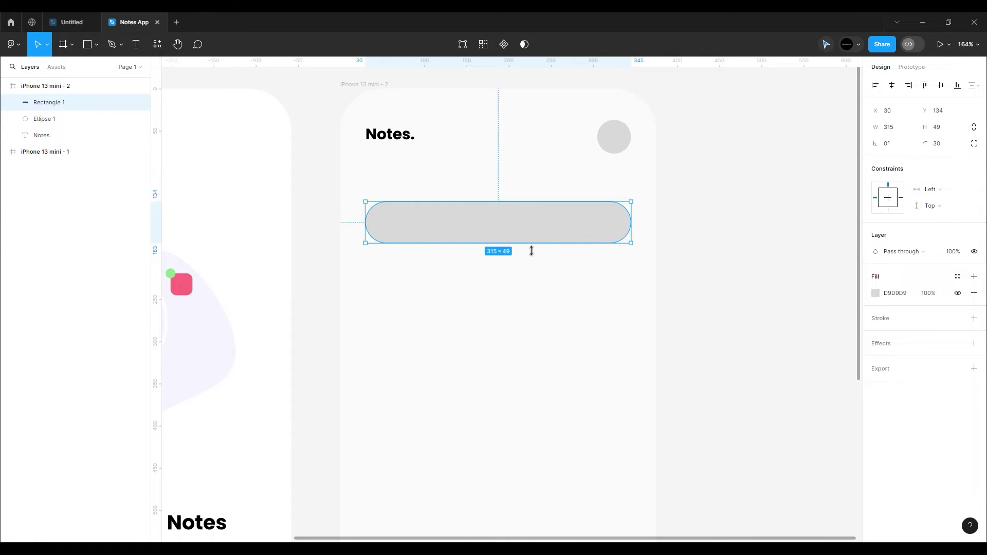
pyautogui.keyDown('ctrl'); pyautogui.scroll(5, 531, 252); pyautogui.keyUp('ctrl')
pyautogui.hotkey('shift', '0')
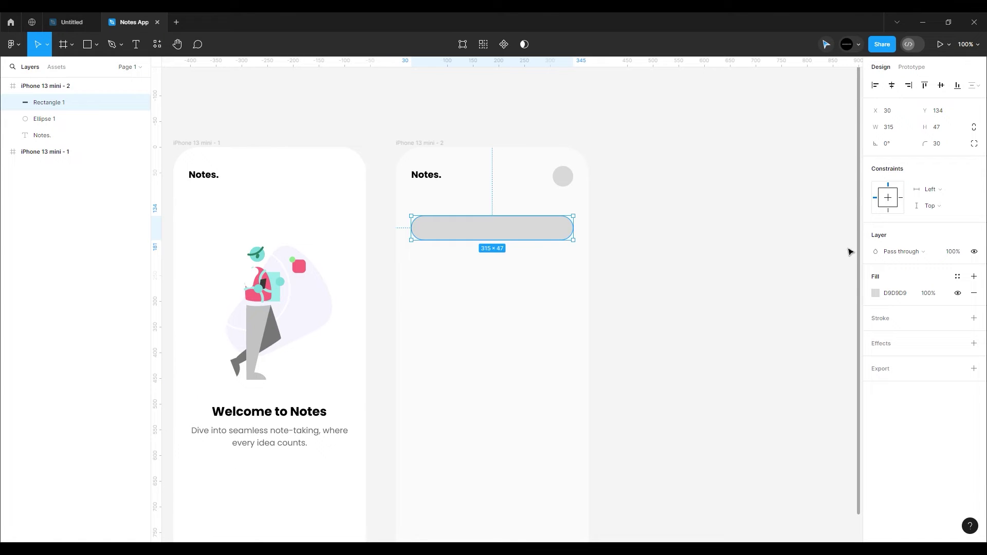
pyautogui.click(874, 293)
pyautogui.click(875, 293)
pyautogui.click(875, 293)
pyautogui.click(636, 228)
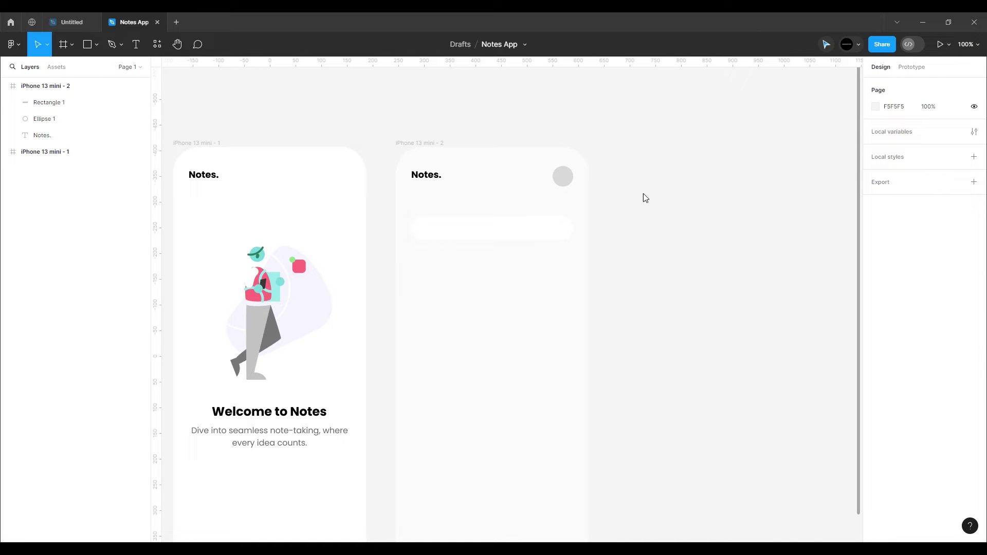
pyautogui.scroll(3, 498, 205)
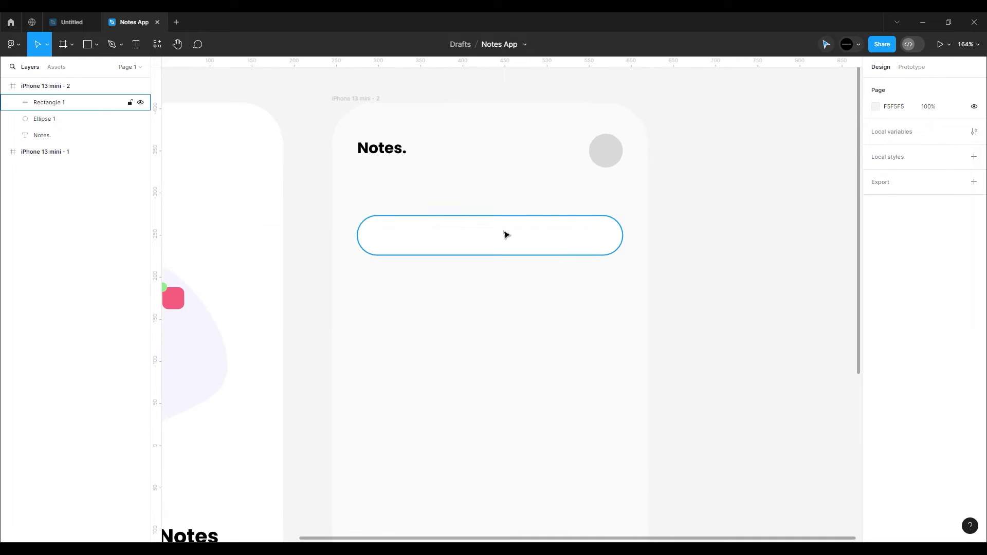
# Adjust the search bar's vertical position and paste the magnifier icon onto the screen.
pyautogui.moveTo(487, 236); pyautogui.dragTo(489, 206)
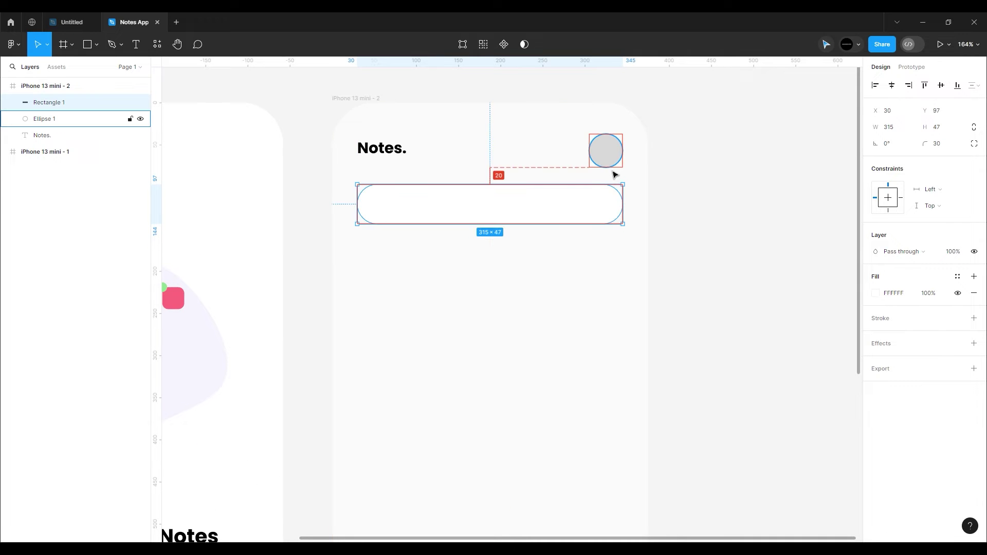
pyautogui.press('Down')
pyautogui.press('Down')
pyautogui.press('Down')
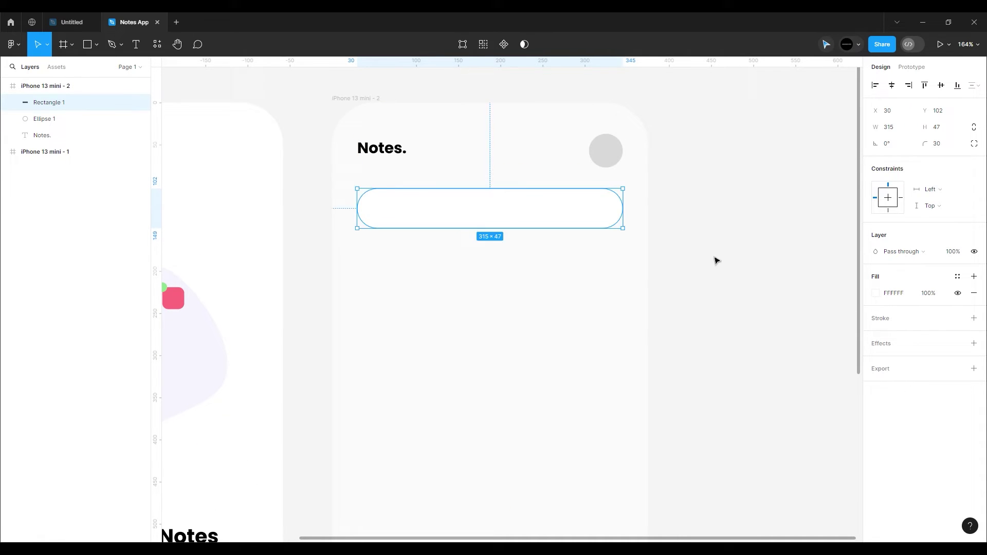
pyautogui.click(716, 260)
pyautogui.scroll(2, 637, 265)
pyautogui.rightClick(407, 154)
pyautogui.scroll(5, 430, 276)
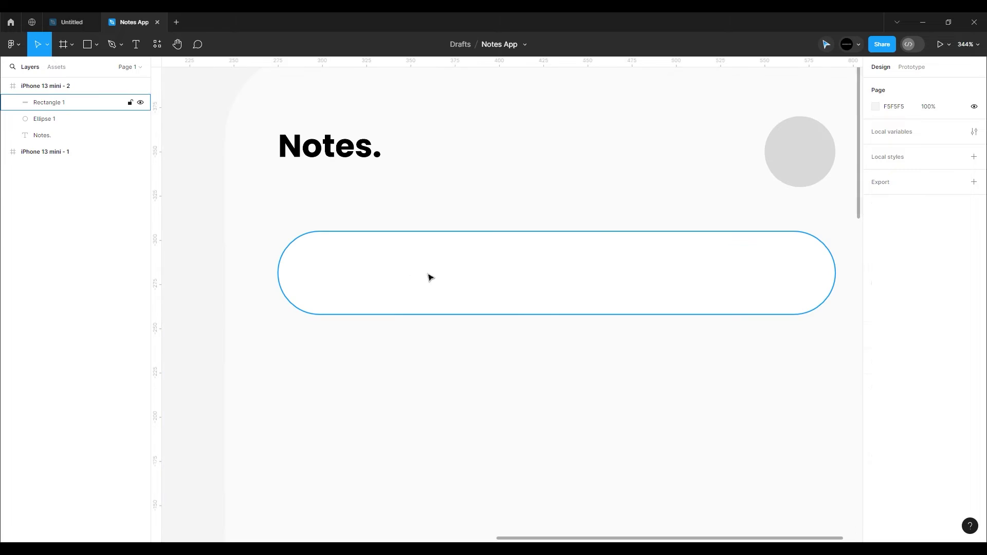
pyautogui.hotkey('ctrl', 'v')
# Move the magnifier to the bar's left and add 'Search Notes' text, Regular, size 14.
pyautogui.moveTo(507, 302); pyautogui.dragTo(341, 275)
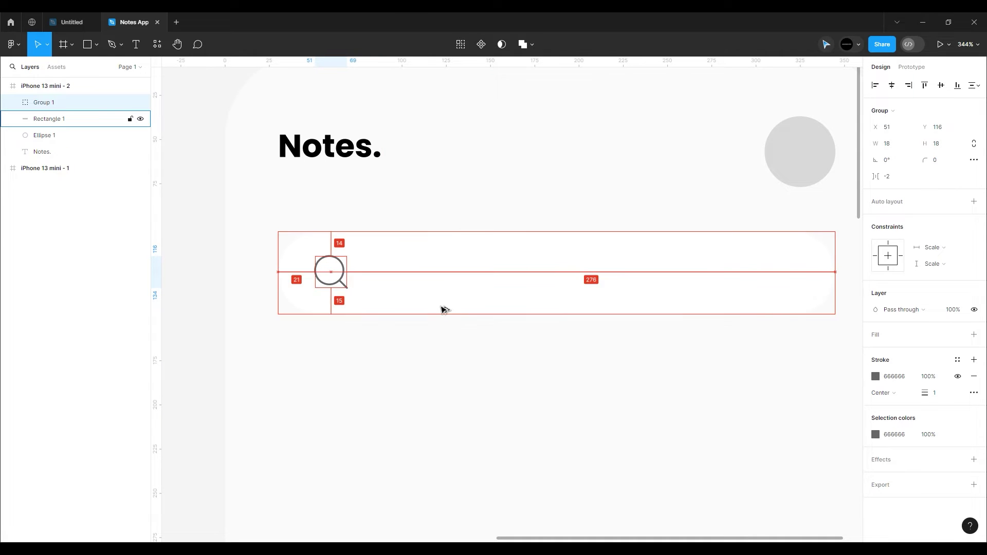
pyautogui.scroll(-2, 443, 309)
pyautogui.press('t')
pyautogui.click(445, 285)
pyautogui.write('Sear')
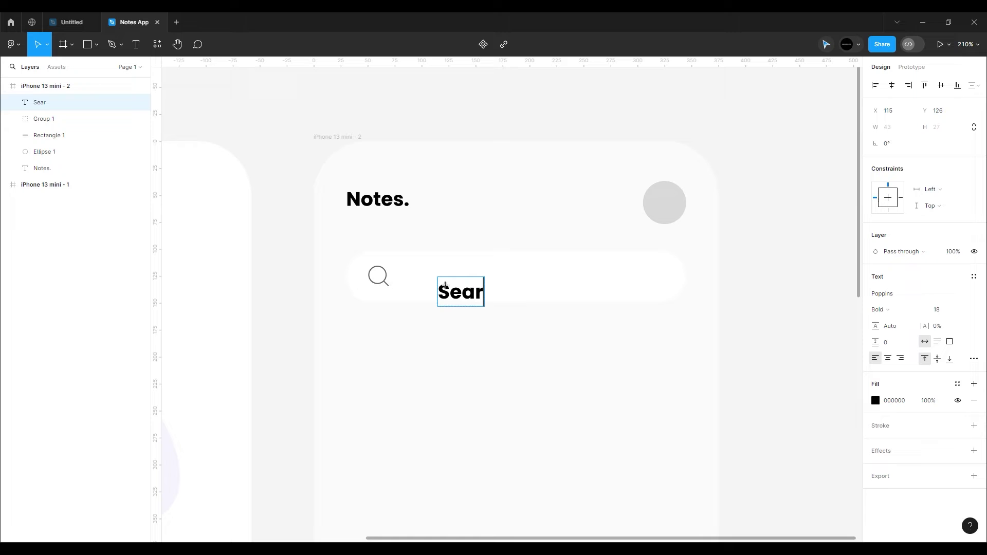
pyautogui.write('ch Notes')
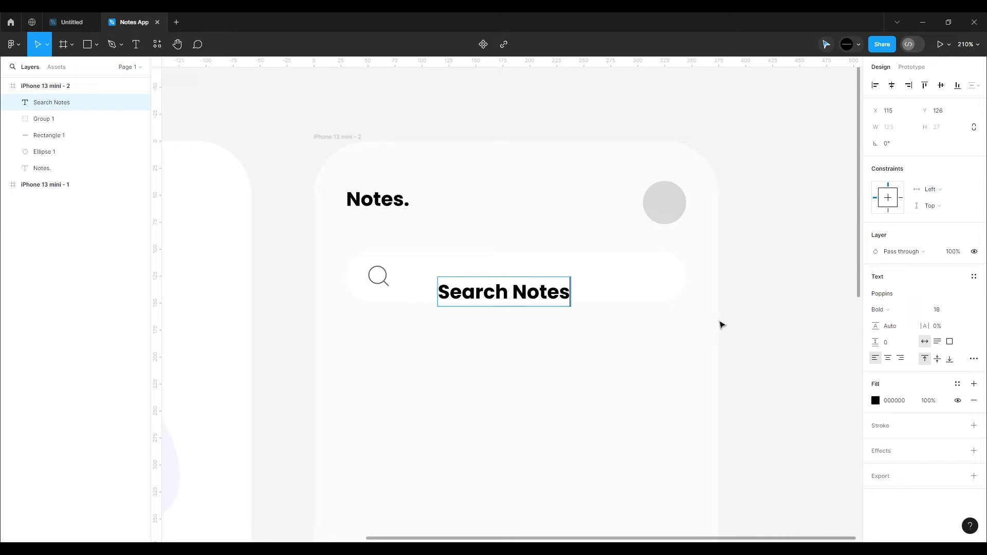
pyautogui.press('Escape')
pyautogui.click(887, 309)
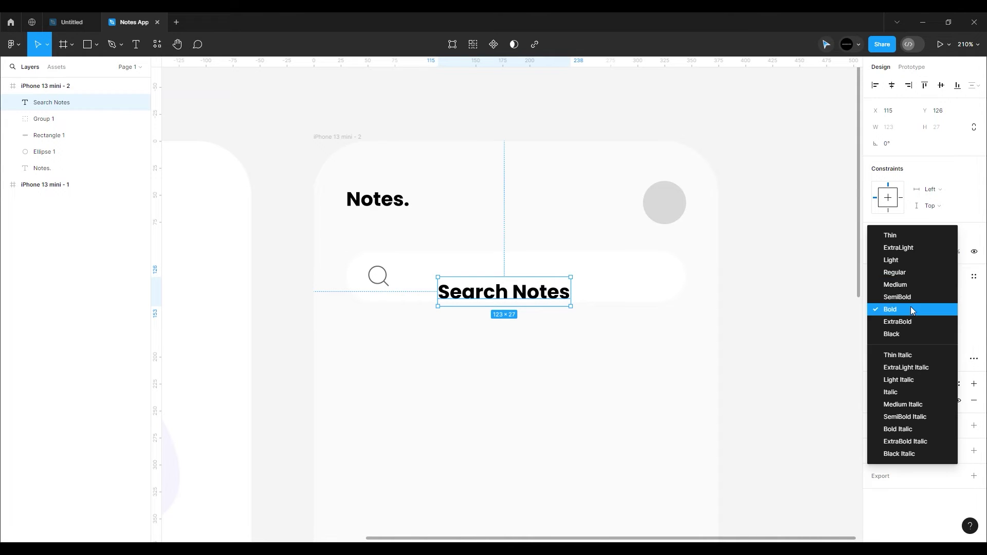
pyautogui.click(902, 279)
pyautogui.click(957, 309)
pyautogui.write('14')
pyautogui.press('Return')
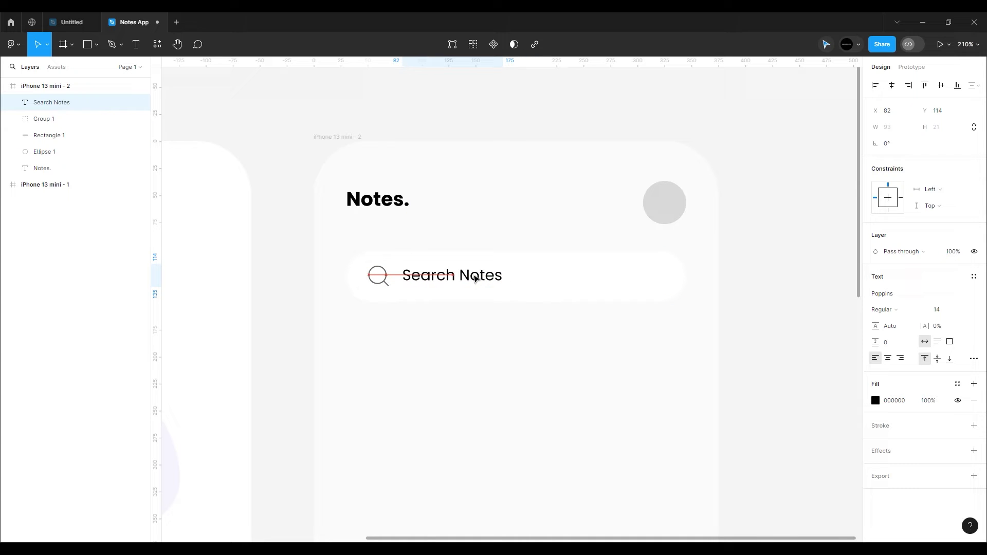
# Position the Search Notes text beside the magnifier and colour it grey 666666.
pyautogui.moveTo(503, 288); pyautogui.dragTo(466, 275)
pyautogui.scroll(5, 378, 288)
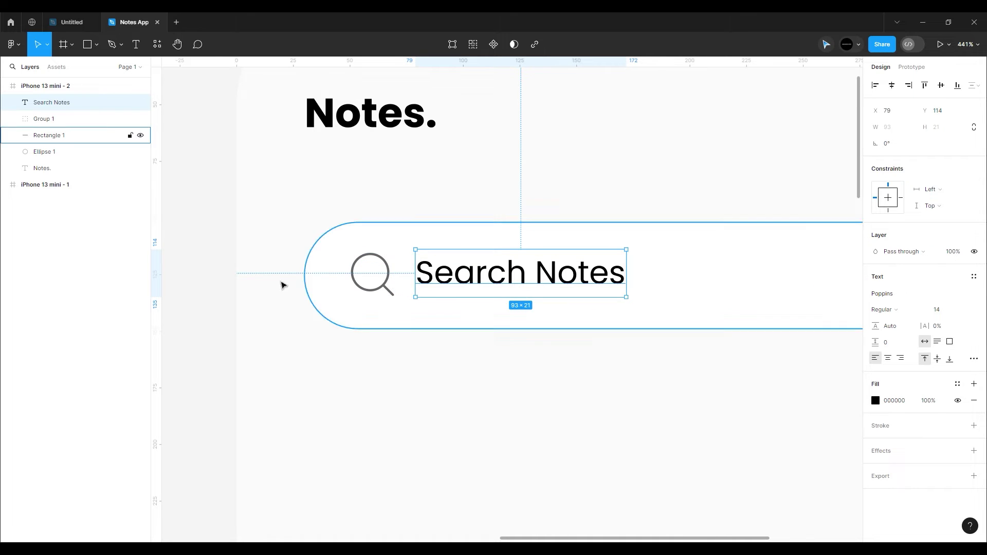
pyautogui.press('Right')
pyautogui.press('Right')
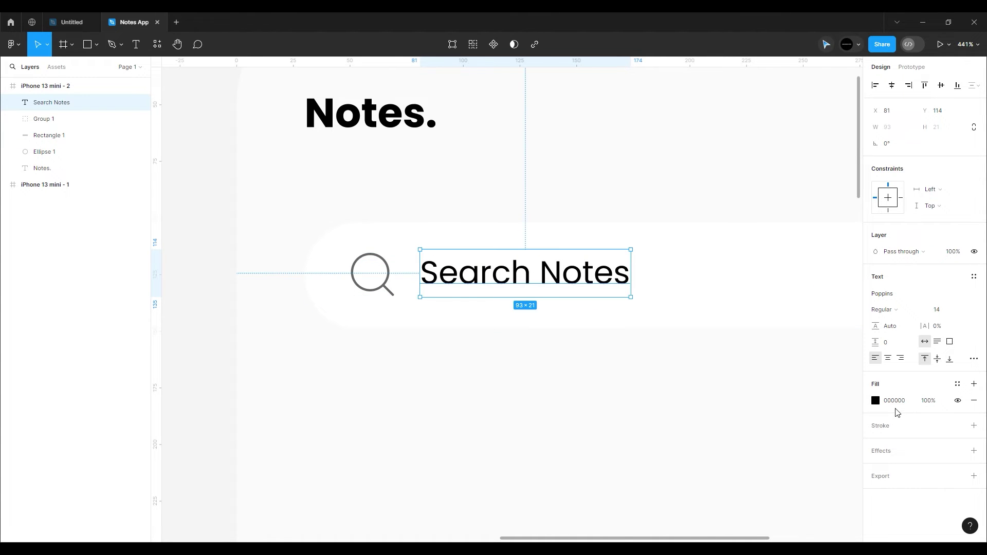
pyautogui.hotkey('ctrl', 'z')
pyautogui.hotkey('ctrl', 'shift', 'z')
pyautogui.click(897, 400)
pyautogui.press('Return')
pyautogui.scroll(-5, 498, 302)
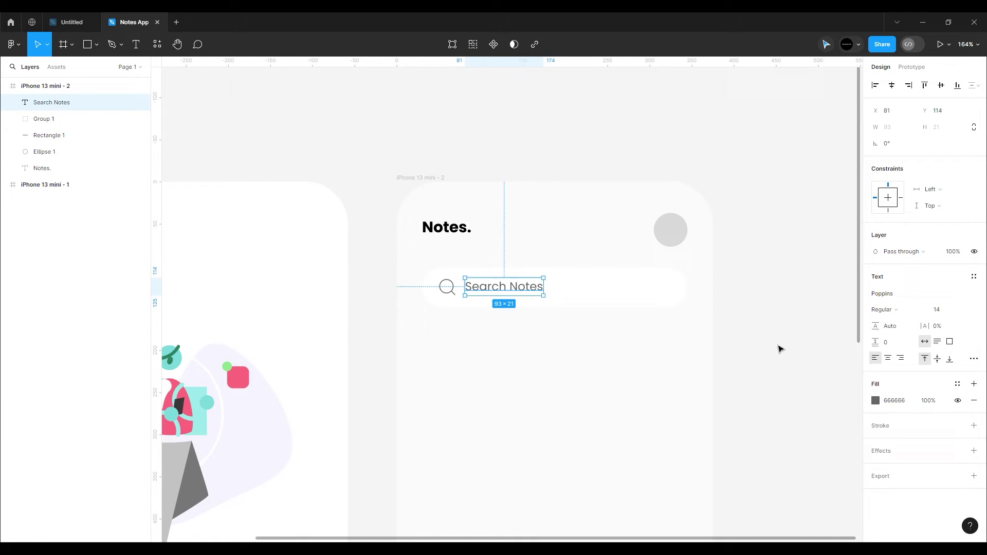
pyautogui.click(778, 346)
pyautogui.moveTo(777, 347); pyautogui.dragTo(637, 335)
pyautogui.scroll(-5, 570, 313)
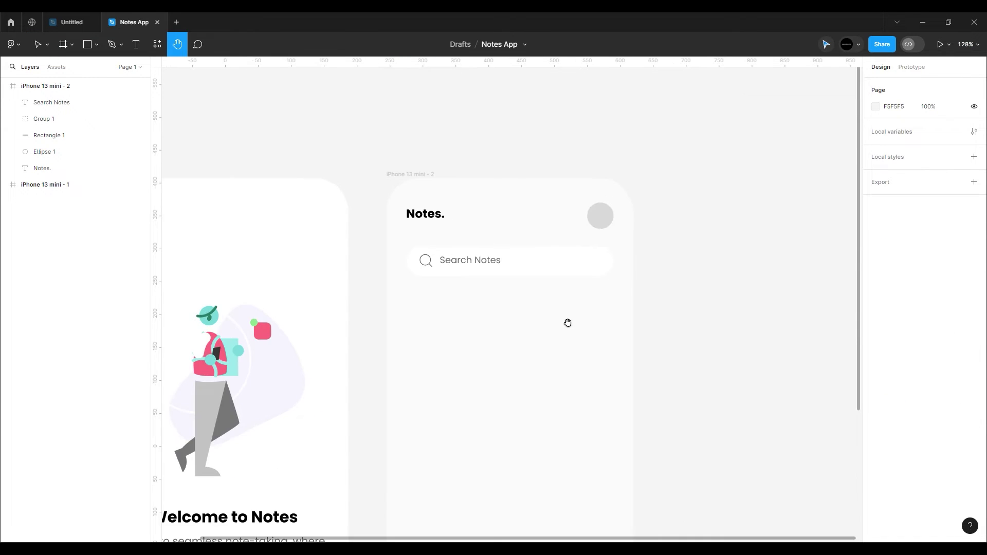
pyautogui.scroll(4, 532, 293)
# Draw a wide card with corner radius 30 below the search bar, aligned and made taller.
pyautogui.press('r')
pyautogui.moveTo(410, 229); pyautogui.dragTo(622, 331)
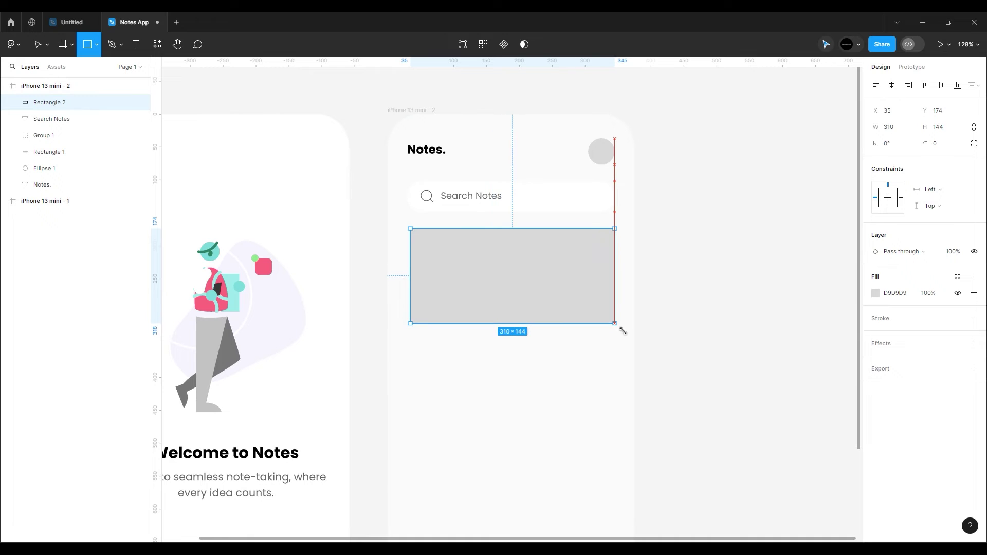
pyautogui.moveTo(414, 280); pyautogui.dragTo(415, 284)
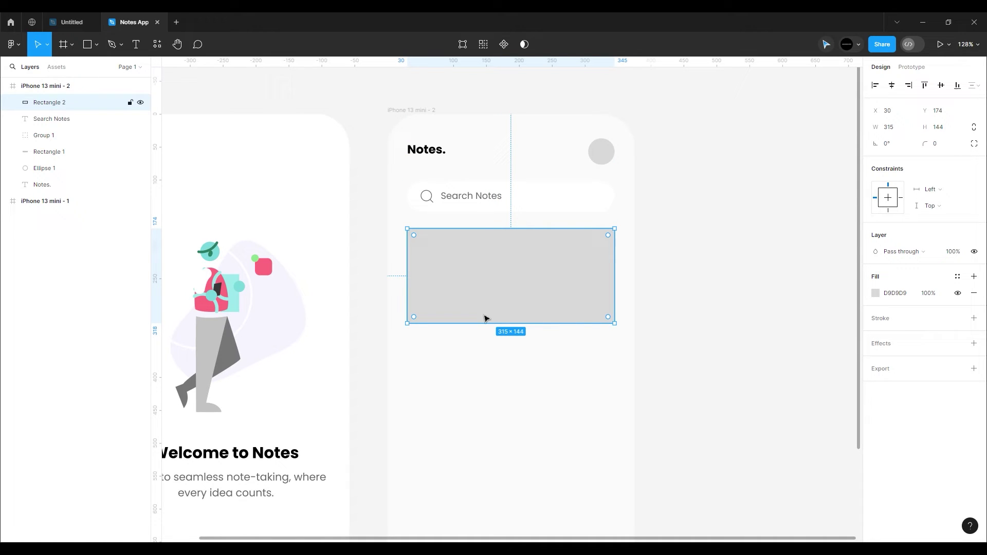
pyautogui.write('30')
pyautogui.press('Return')
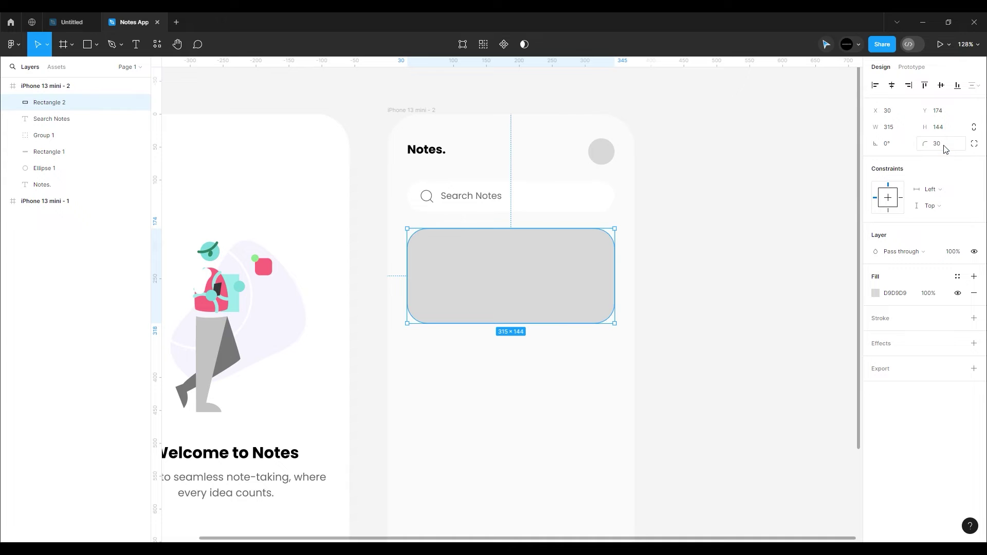
pyautogui.click(727, 265)
pyautogui.click(551, 272)
pyautogui.press('alt')
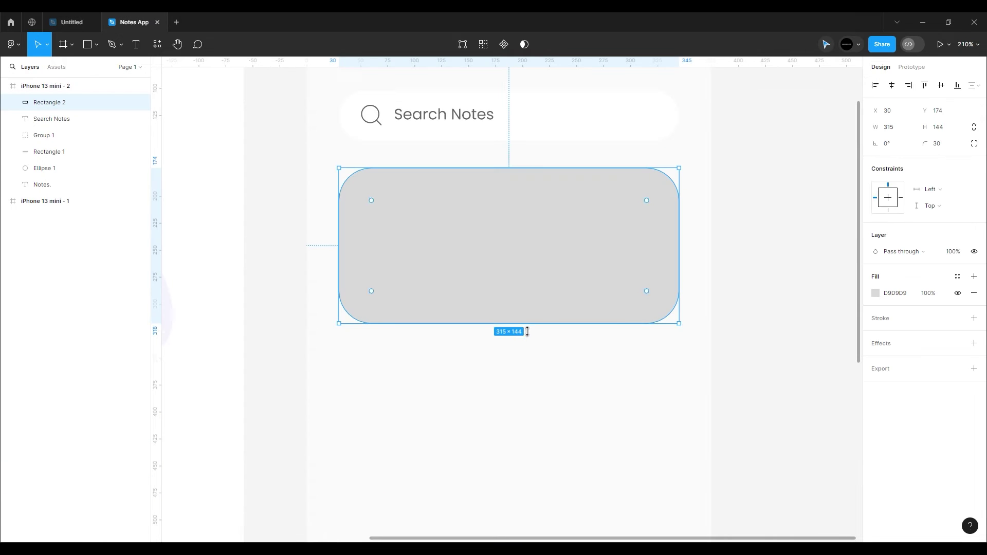
pyautogui.moveTo(514, 322); pyautogui.dragTo(499, 365)
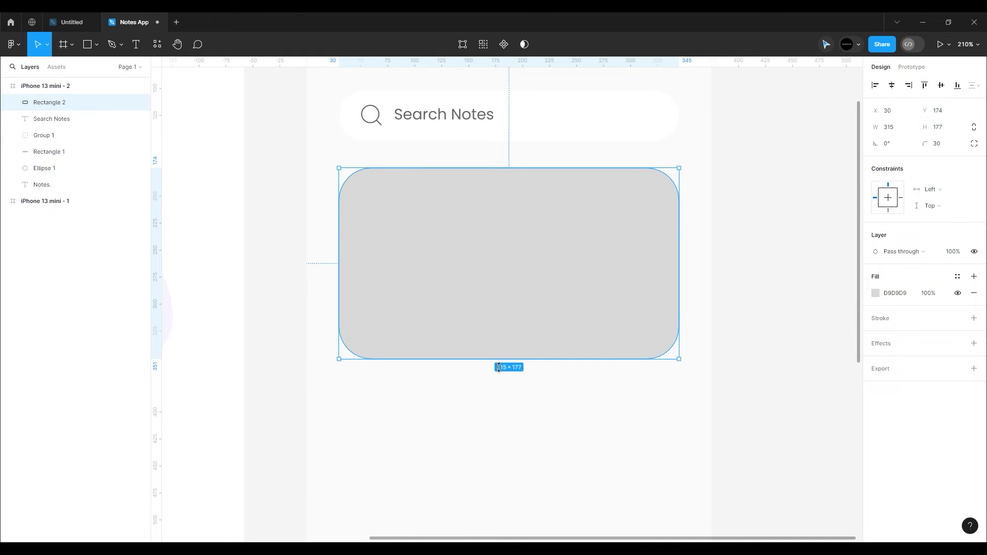
pyautogui.hotkey('shift', '0')
pyautogui.press('Escape')
pyautogui.keyDown('ctrl'); pyautogui.scroll(-3, 544, 309); pyautogui.keyUp('ctrl')
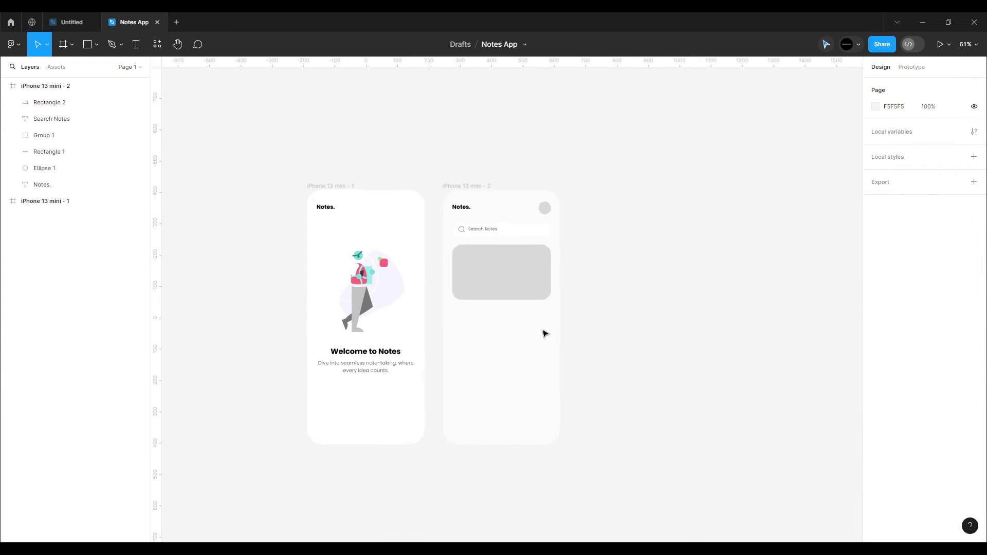
# Duplicate the card into two 150-wide cards side by side, plus a wide card below them.
pyautogui.keyDown('alt'); pyautogui.moveTo(507, 280); pyautogui.dragTo(507, 342); pyautogui.keyUp('alt')
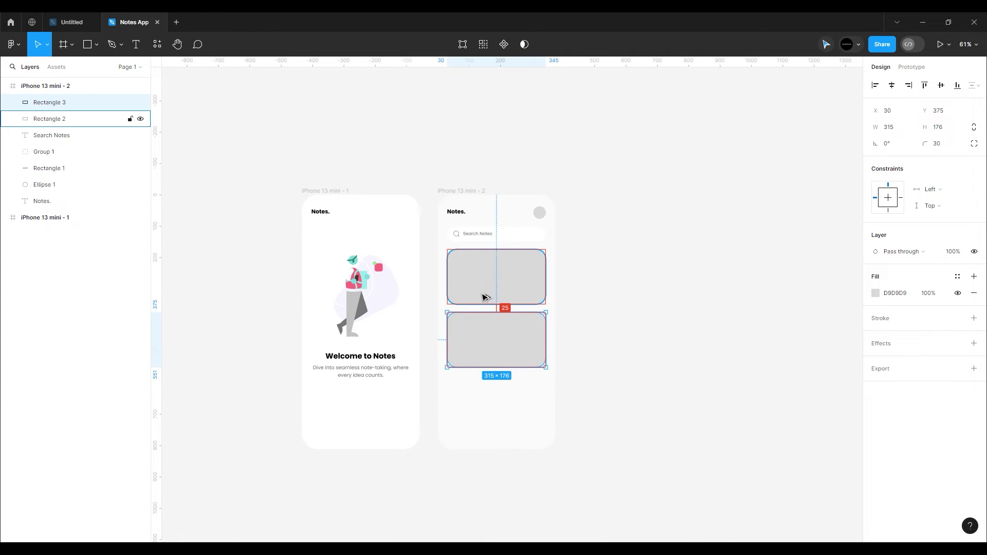
pyautogui.press('Up')
pyautogui.press('Up')
pyautogui.press('Up')
pyautogui.press('Up')
pyautogui.press('Up')
pyautogui.press('Up')
pyautogui.press('Up')
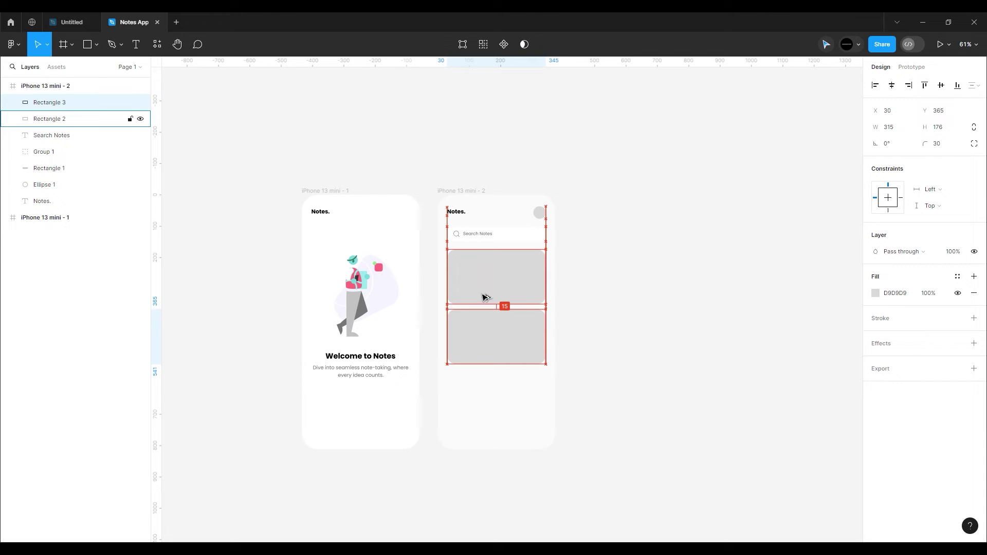
pyautogui.moveTo(497, 312); pyautogui.dragTo(506, 321)
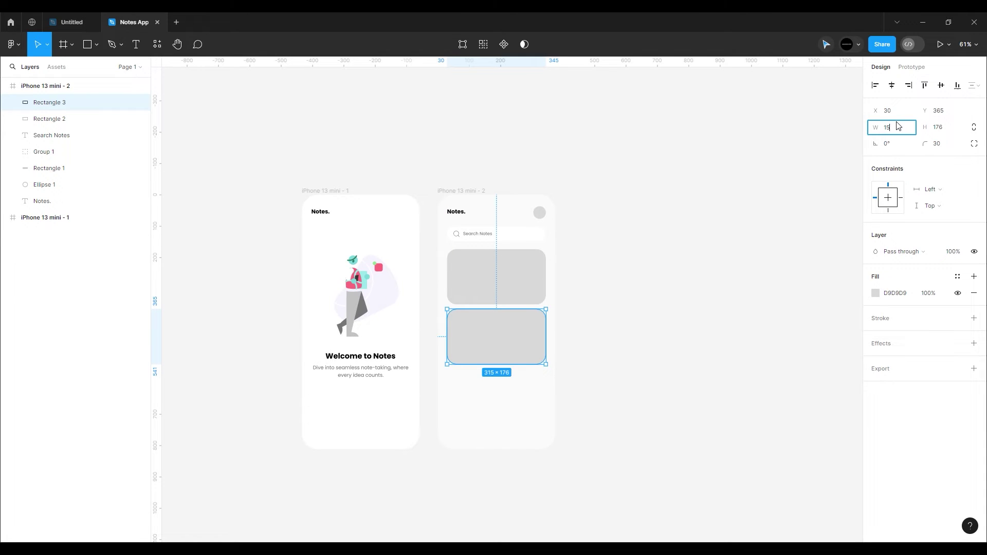
pyautogui.write('0')
pyautogui.press('Return')
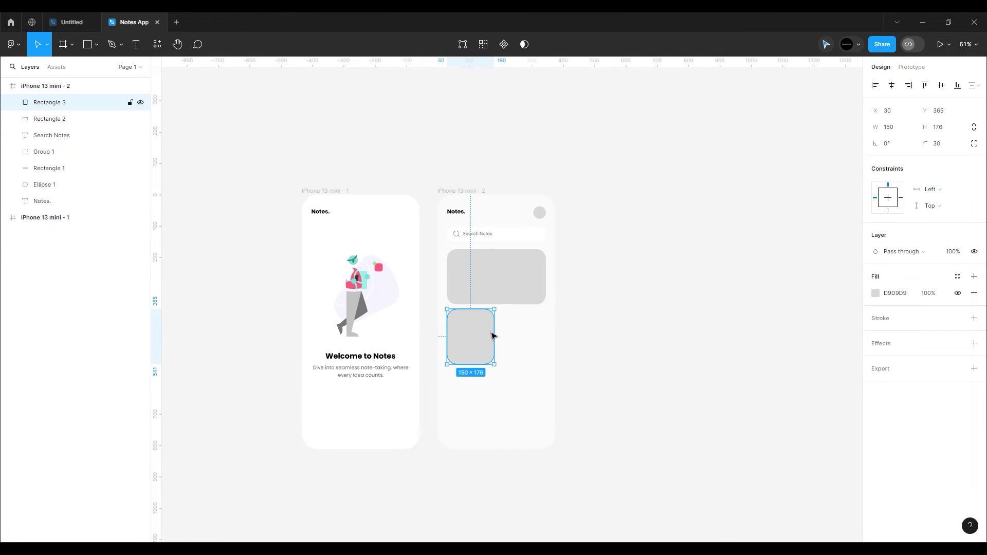
pyautogui.moveTo(493, 335); pyautogui.dragTo(519, 337)
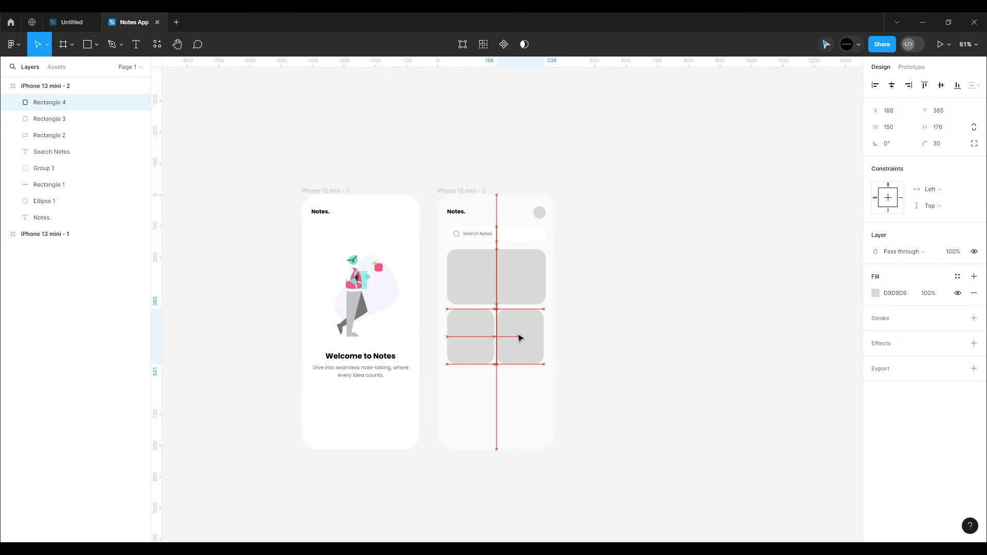
pyautogui.click(595, 337)
pyautogui.click(498, 281)
pyautogui.moveTo(506, 287); pyautogui.dragTo(511, 452)
pyautogui.scroll(5, 507, 409)
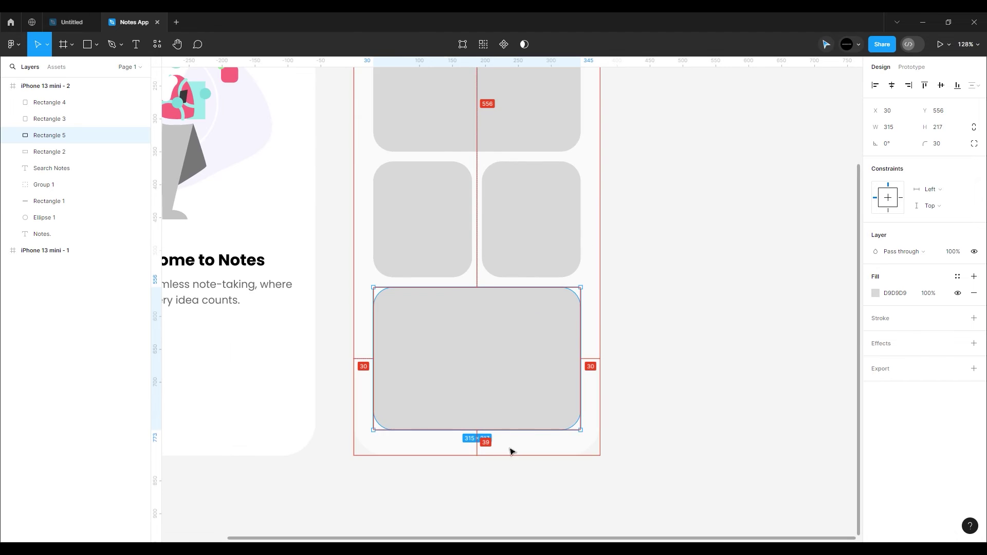
pyautogui.scroll(5, 466, 459)
# Lengthen the bottom card; fill top and right cards lavender, left card mint, bottom card pink.
pyautogui.moveTo(483, 419); pyautogui.dragTo(494, 429)
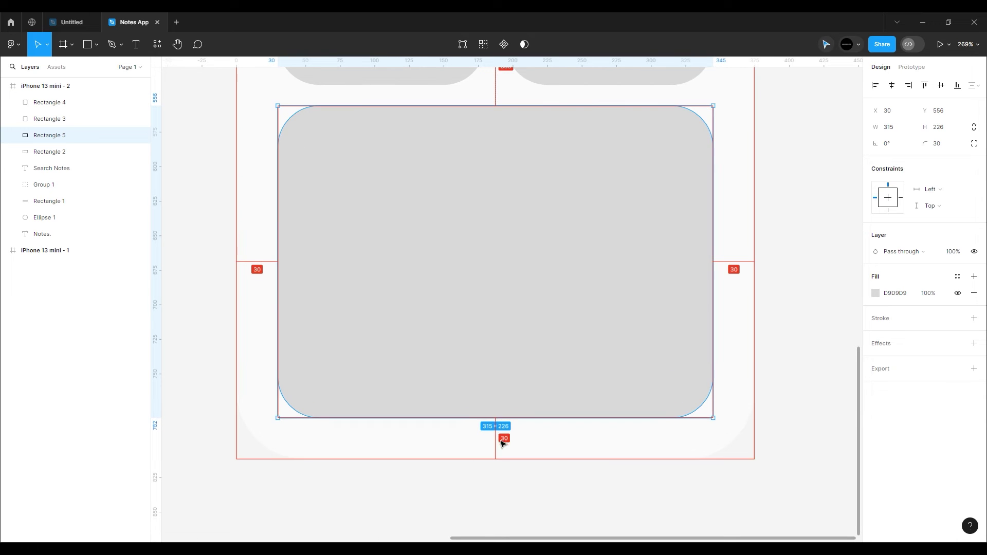
pyautogui.scroll(-8, 467, 341)
pyautogui.click(617, 353)
pyautogui.scroll(-3, 486, 293)
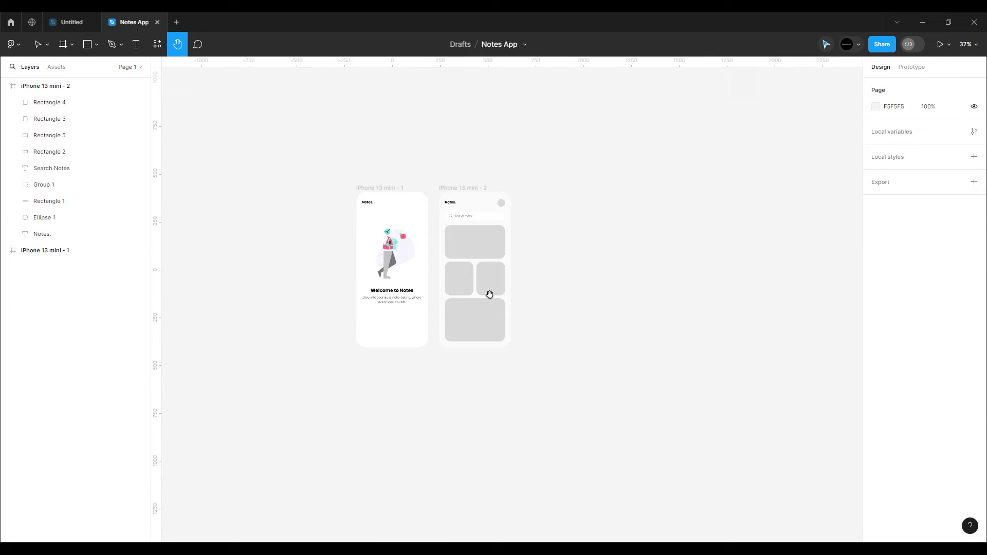
pyautogui.scroll(4, 471, 285)
pyautogui.press('v')
pyautogui.click(517, 214)
pyautogui.keyDown('shift'); pyautogui.click(529, 297); pyautogui.keyUp('shift')
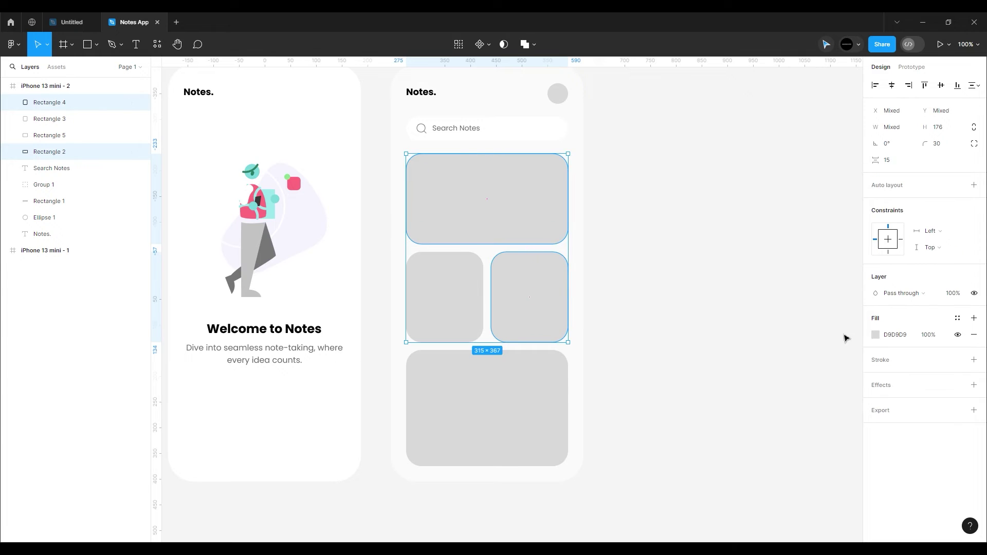
pyautogui.press('Tab')
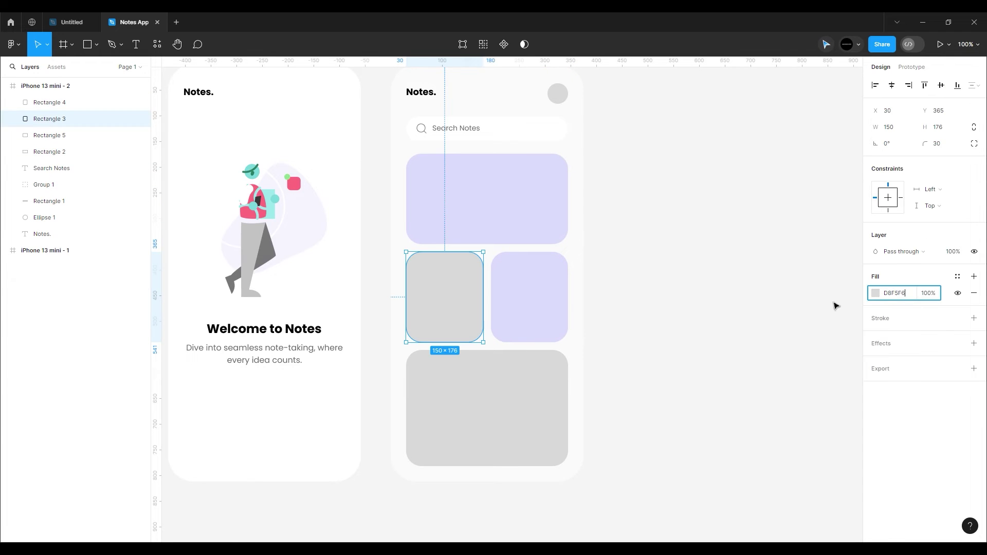
pyautogui.press('Return')
pyautogui.press('Tab')
pyautogui.press('Return')
pyautogui.press('Escape')
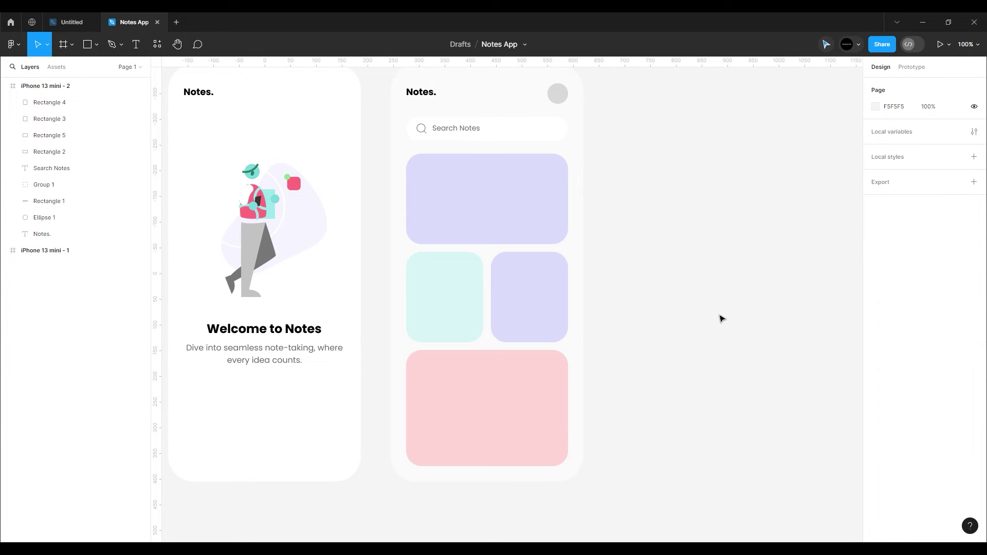
pyautogui.press('h')
pyautogui.scroll(-3, 645, 310)
pyautogui.scroll(1, 597, 288)
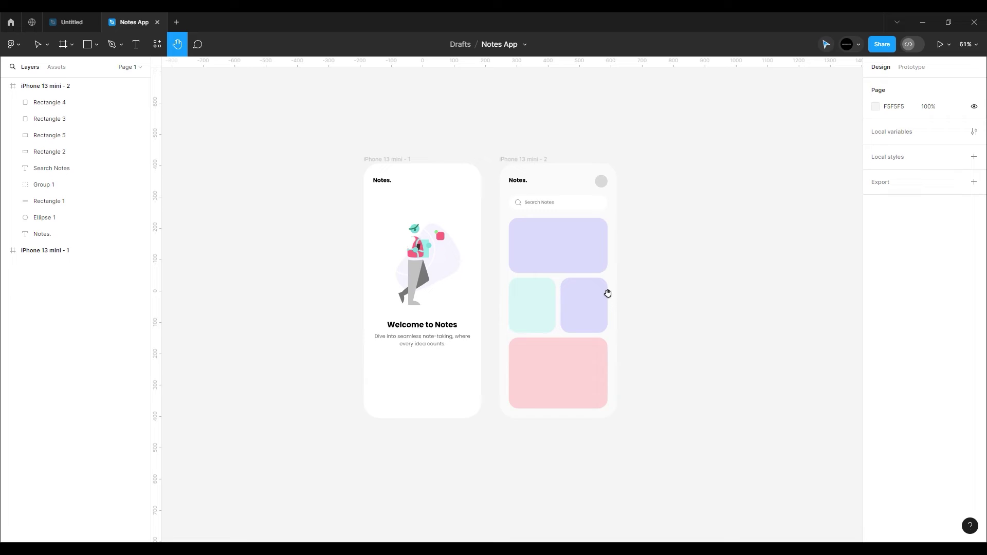
pyautogui.scroll(1, 606, 293)
pyautogui.scroll(1, 607, 293)
pyautogui.scroll(1, 581, 267)
pyautogui.scroll(-2, 468, 357)
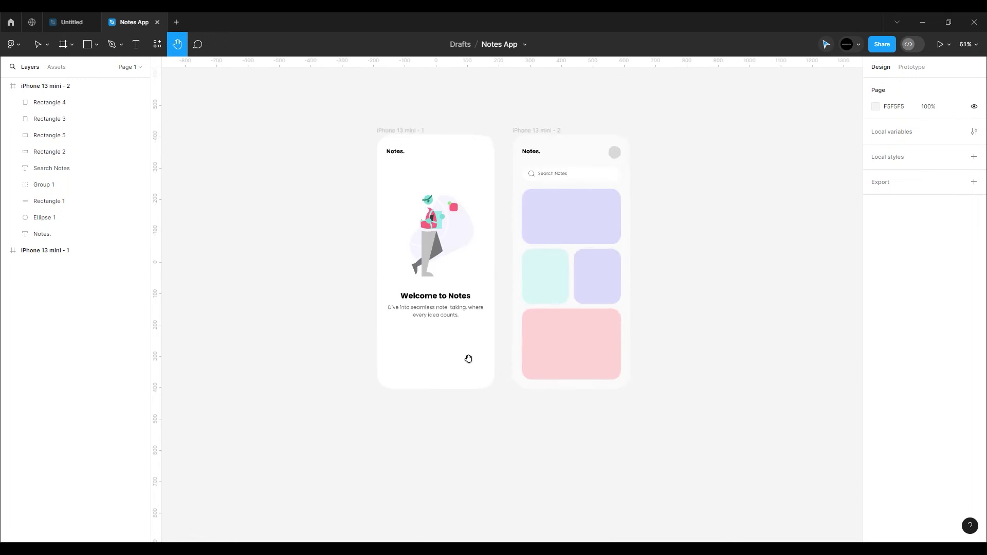
pyautogui.scroll(3, 456, 342)
pyautogui.scroll(-1, 483, 354)
pyautogui.scroll(-2, 493, 336)
pyautogui.scroll(3, 419, 265)
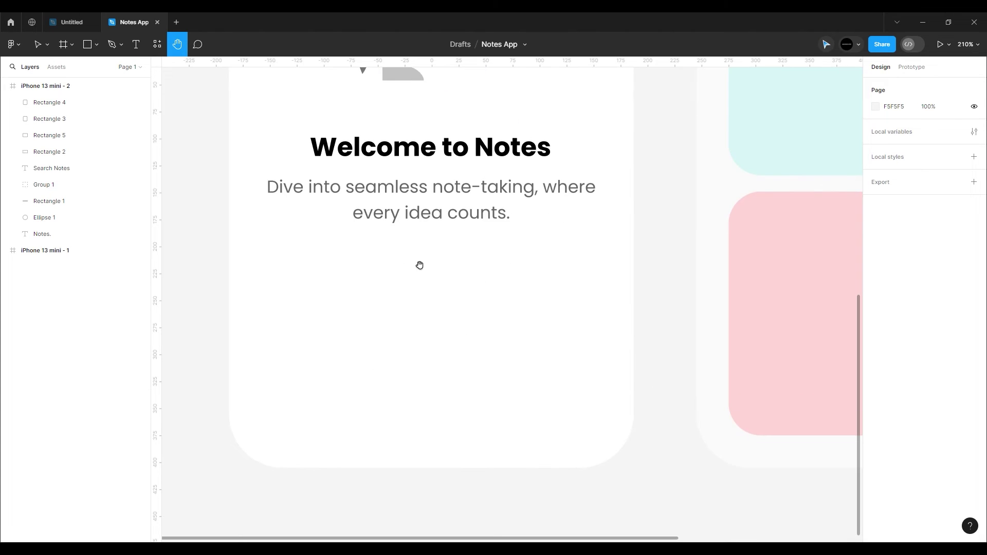
pyautogui.scroll(-1, 498, 381)
# Draw a 58×58 circle near the welcome screen's bottom and fill it black (000000).
pyautogui.press('o')
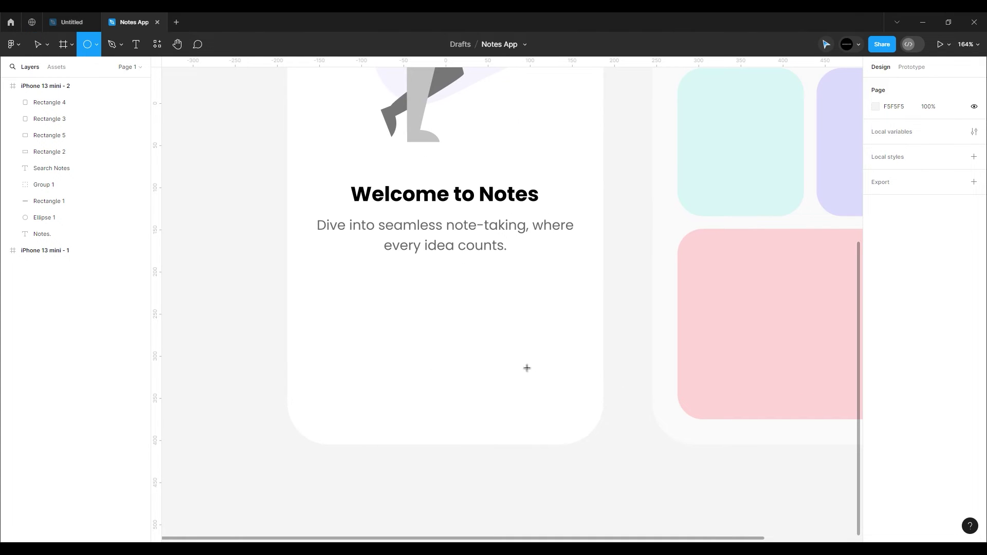
pyautogui.moveTo(528, 361); pyautogui.dragTo(574, 408)
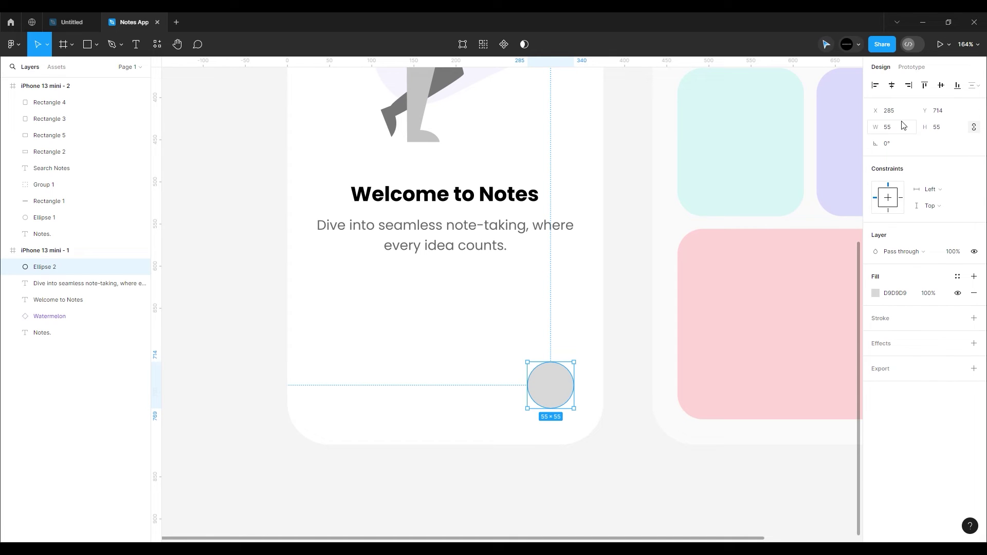
pyautogui.write('58')
pyautogui.press('Return')
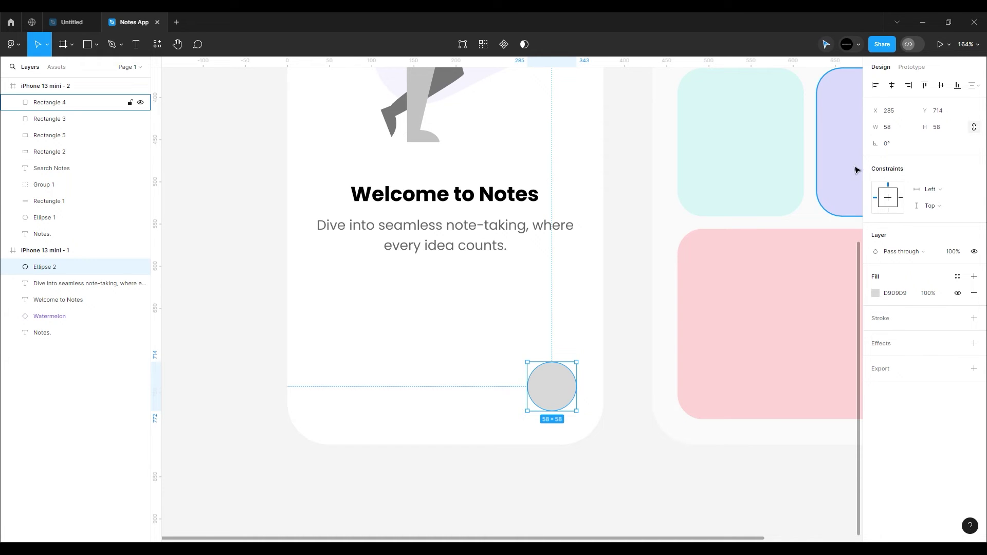
pyautogui.click(648, 429)
pyautogui.hotkey('ctrl', 'z')
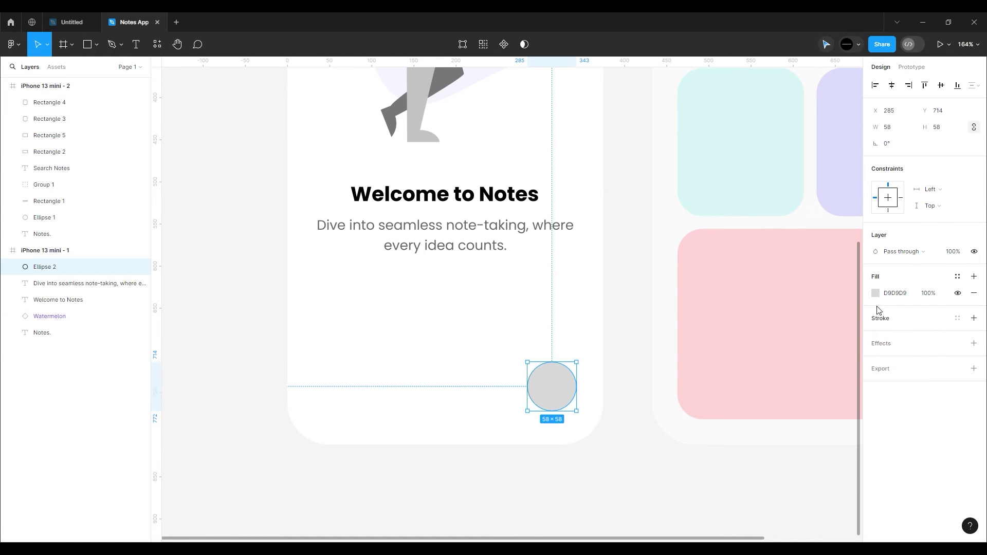
pyautogui.click(875, 293)
pyautogui.moveTo(792, 294); pyautogui.dragTo(943, 463)
pyautogui.click(943, 462)
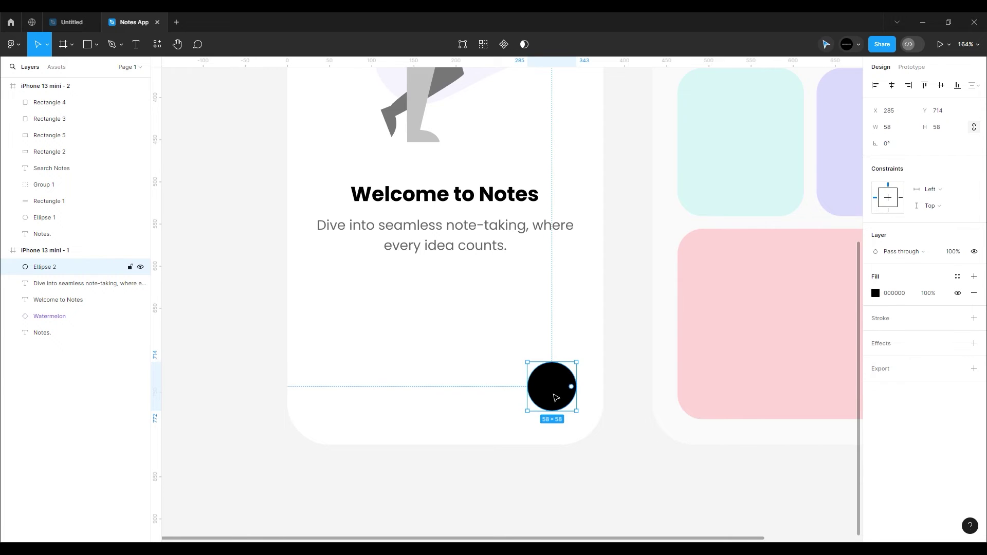
# Nudge the circle into place, centre the white arrow in it, and add the purple card's title.
pyautogui.moveTo(555, 397); pyautogui.dragTo(544, 397)
pyautogui.scroll(3, 543, 397)
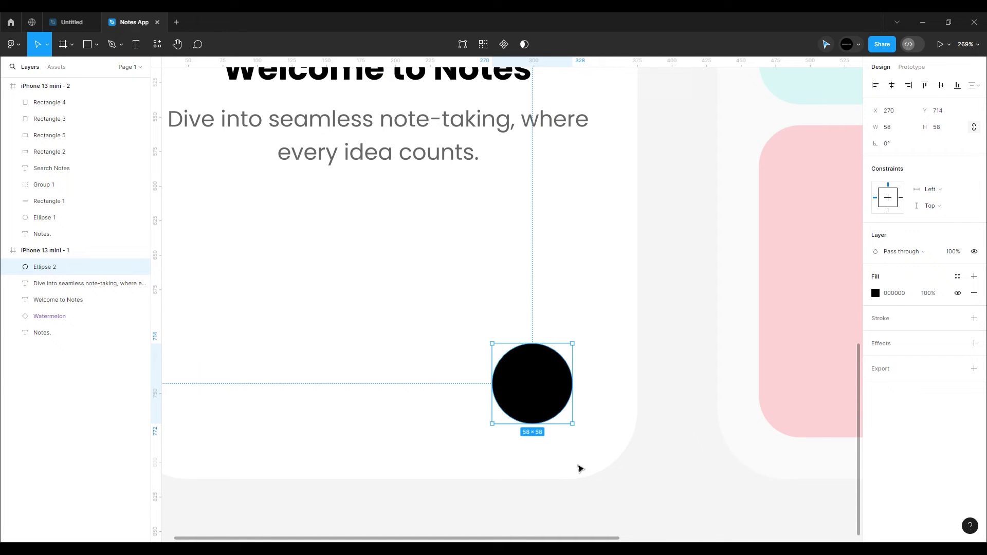
pyautogui.hotkey('shift', 'Down')
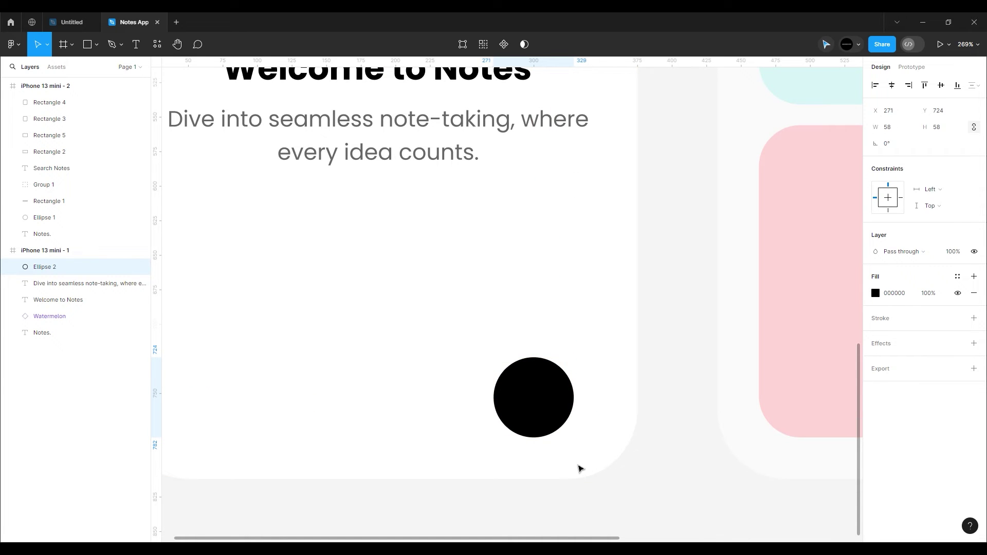
pyautogui.hotkey('shift', 'Right')
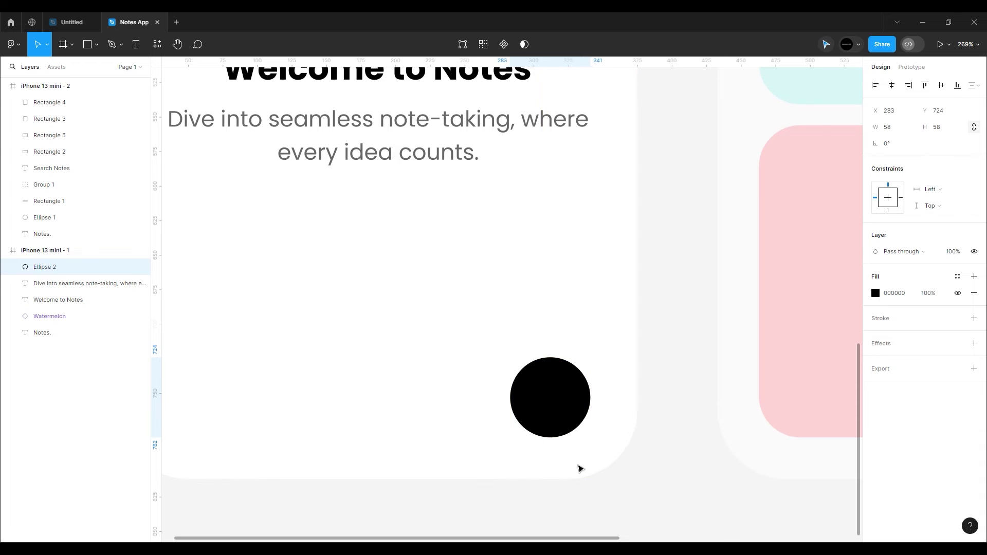
pyautogui.press('Right')
pyautogui.press('Right')
pyautogui.press('Right')
pyautogui.scroll(-5, 517, 292)
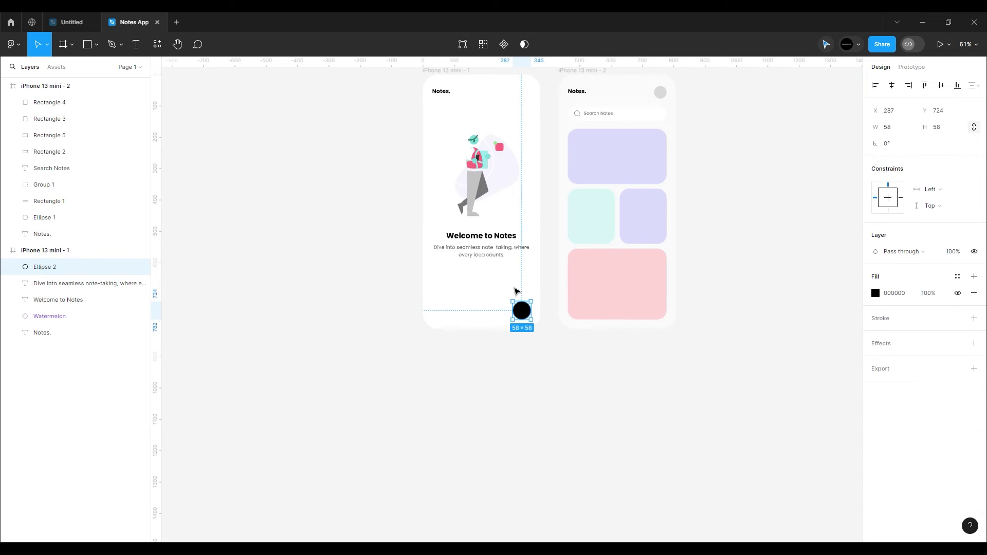
pyautogui.moveTo(509, 312); pyautogui.dragTo(500, 319)
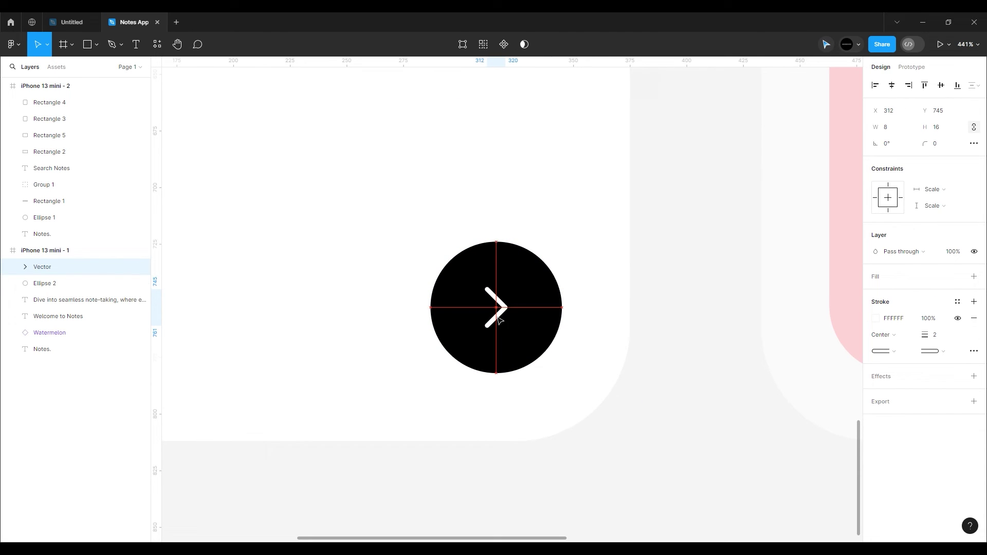
pyautogui.scroll(-5, 498, 320)
pyautogui.scroll(4, 502, 335)
pyautogui.press('t')
pyautogui.click(496, 291)
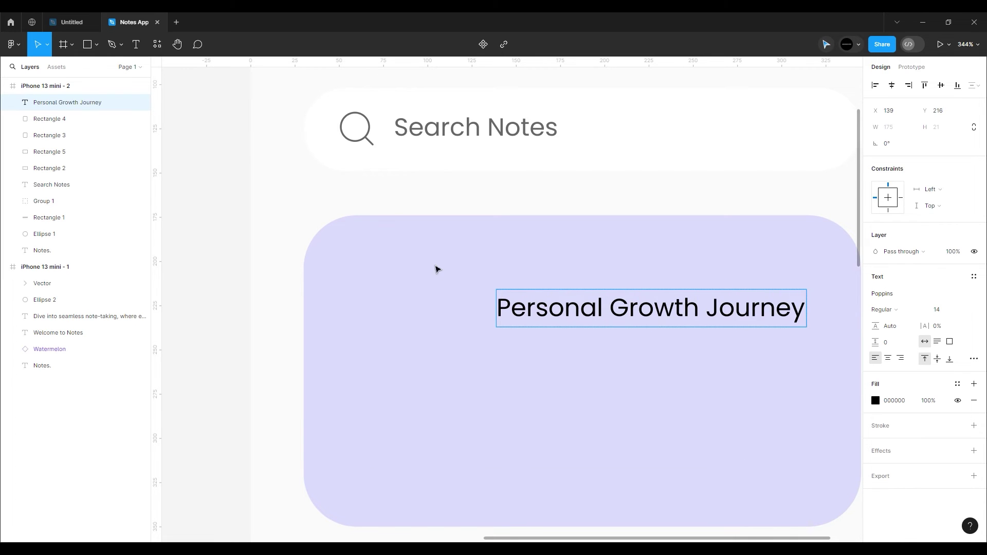
# Set the Personal Growth Journey heading to size 16, Medium weight.
pyautogui.press('Escape')
pyautogui.scroll(-5, 436, 268)
pyautogui.write('1')
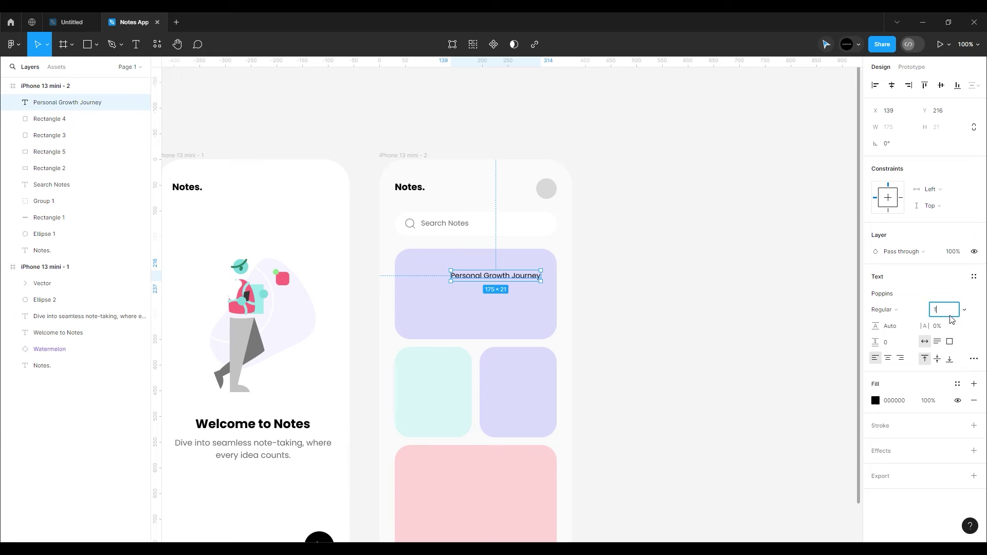
pyautogui.write('6')
pyautogui.press('Return')
pyautogui.click(883, 309)
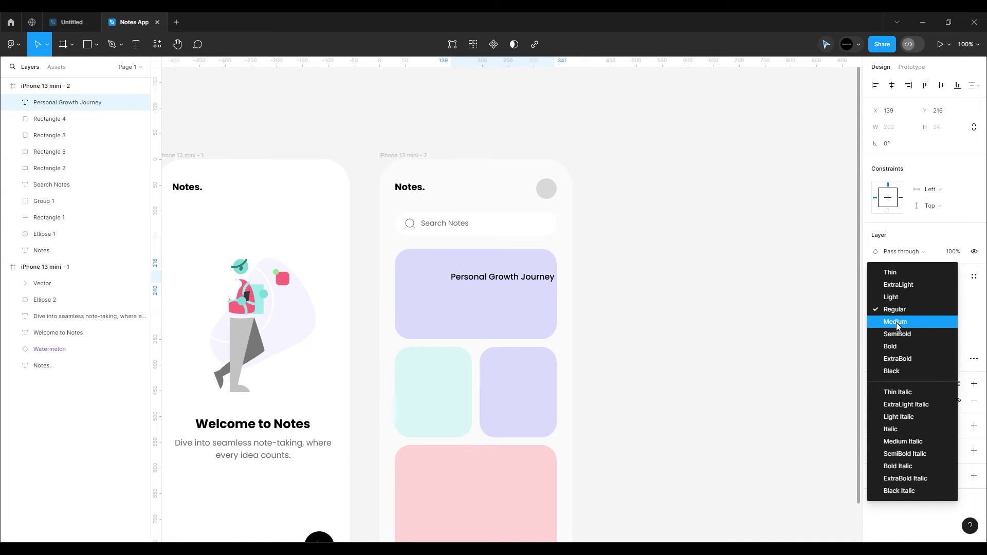
pyautogui.click(896, 322)
pyautogui.scroll(5, 441, 286)
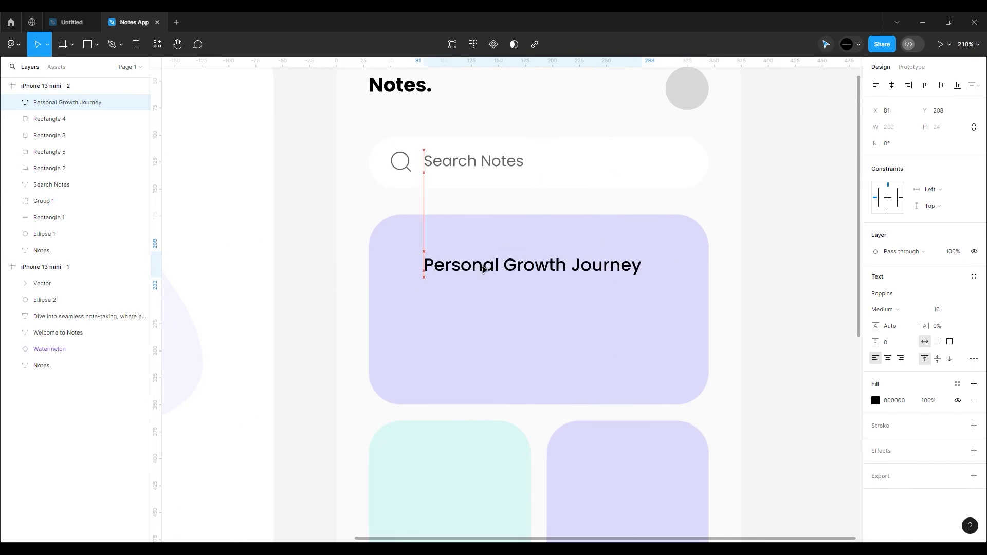
pyautogui.scroll(-5, 496, 346)
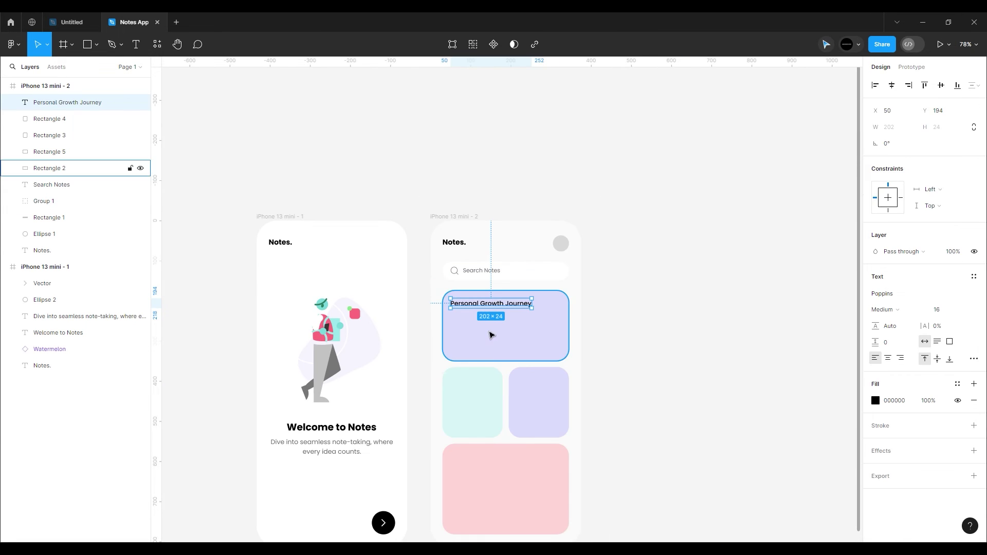
pyautogui.scroll(5, 490, 335)
pyautogui.scroll(-5, 619, 306)
pyautogui.scroll(3, 536, 293)
# Add a description paragraph aligned under the heading, then copy the heading onto the green card.
pyautogui.click(666, 282)
pyautogui.hotkey('ctrl', 'v')
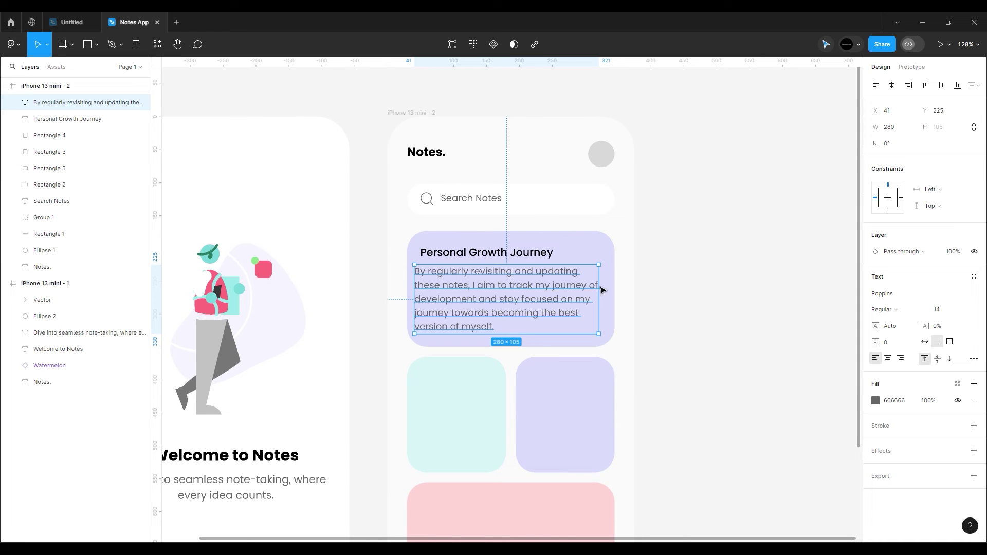
pyautogui.scroll(3, 512, 296)
pyautogui.moveTo(498, 299); pyautogui.dragTo(513, 295)
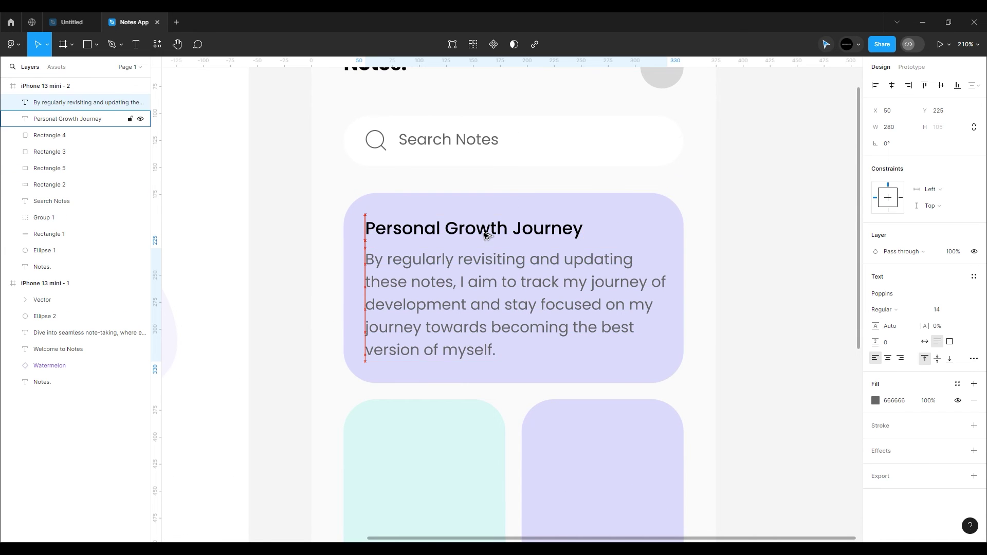
pyautogui.scroll(-5, 486, 235)
pyautogui.press('Escape')
pyautogui.scroll(5, 528, 224)
pyautogui.click(528, 223)
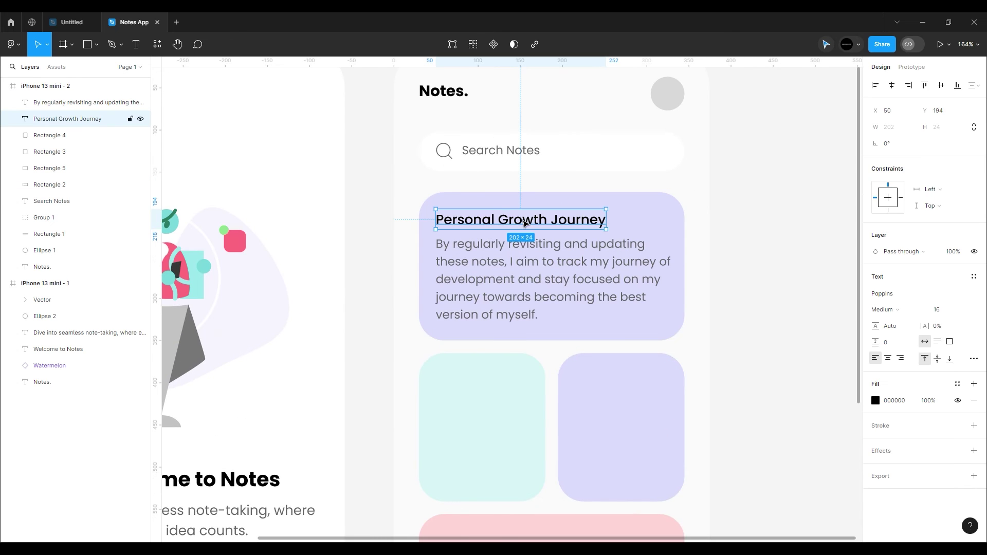
pyautogui.moveTo(517, 217); pyautogui.dragTo(511, 383)
pyautogui.scroll(-5, 511, 383)
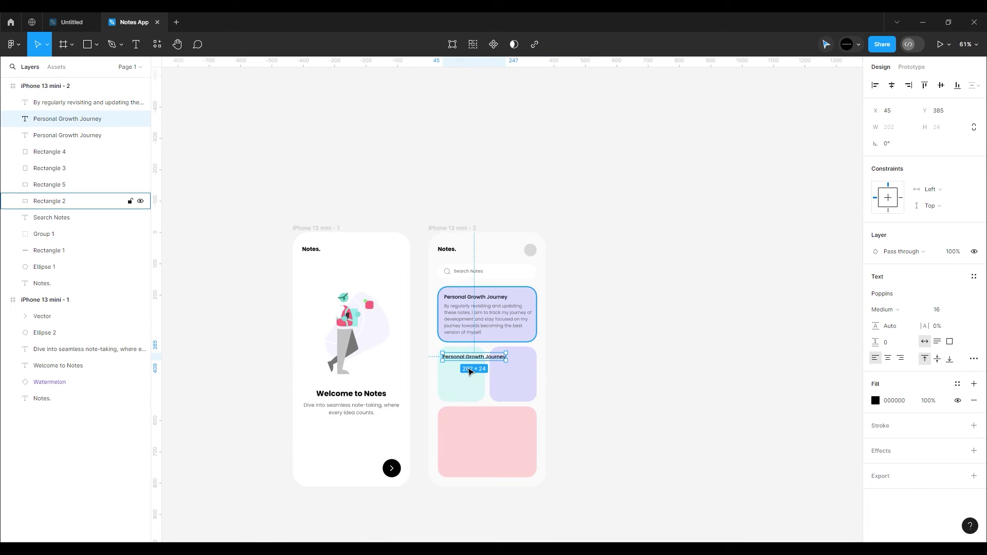
pyautogui.scroll(5, 459, 334)
# Retitle the green card's heading 'Plan 2024' and copy a paragraph below it.
pyautogui.doubleClick(458, 334)
pyautogui.write('Plan 2024')
pyautogui.press('Escape')
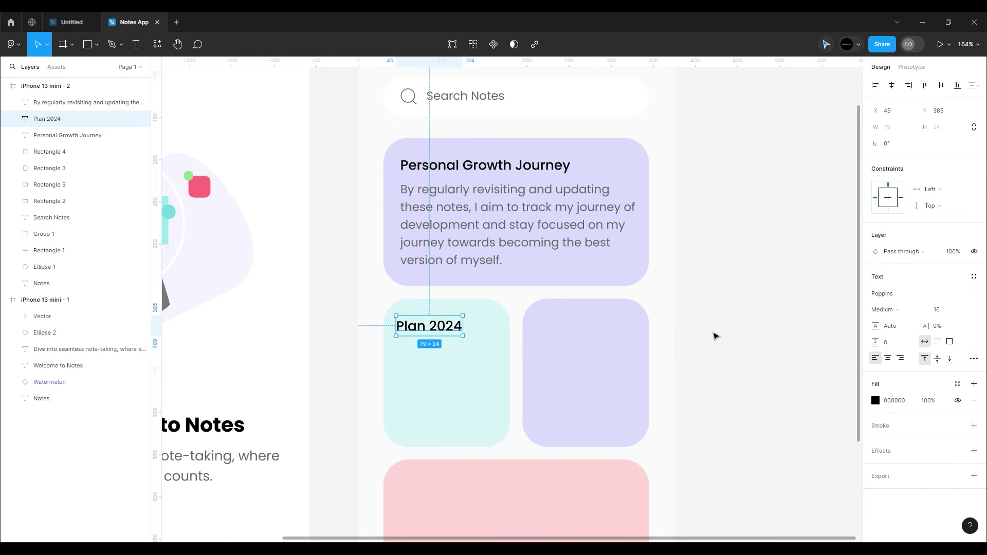
pyautogui.scroll(3, 453, 375)
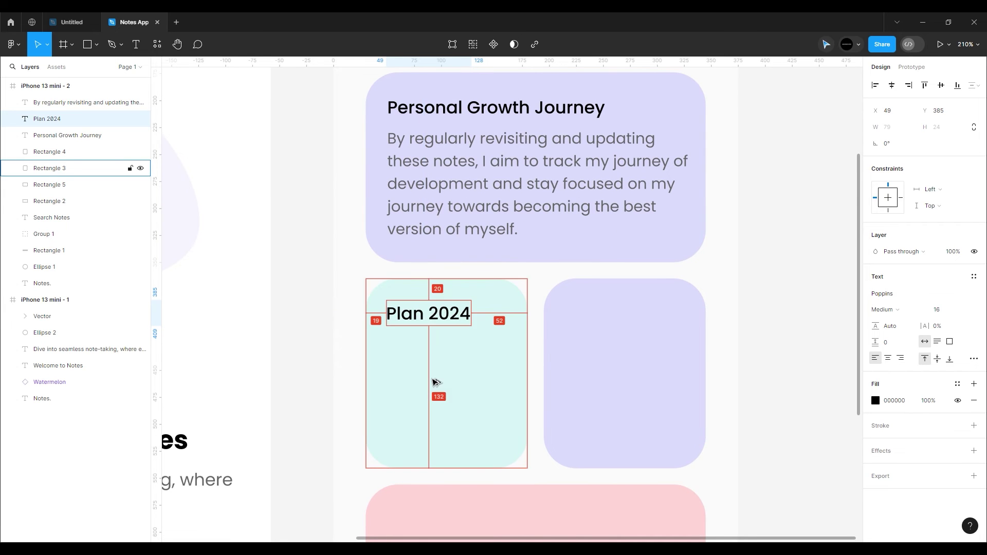
pyautogui.scroll(-5, 437, 386)
pyautogui.click(633, 355)
pyautogui.hotkey('shift', '0')
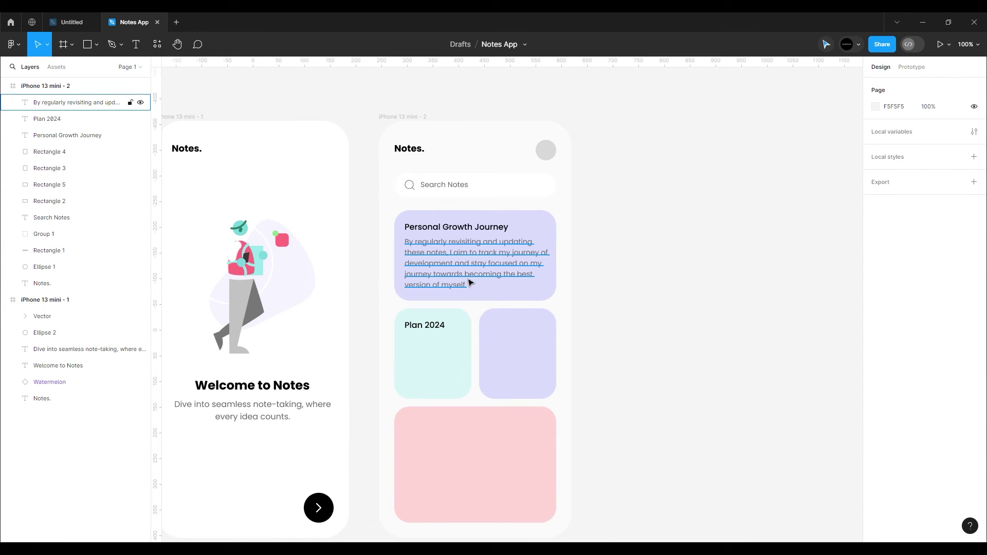
pyautogui.keyDown('alt'); pyautogui.moveTo(470, 282); pyautogui.dragTo(461, 360); pyautogui.keyUp('alt')
pyautogui.click(335, 215)
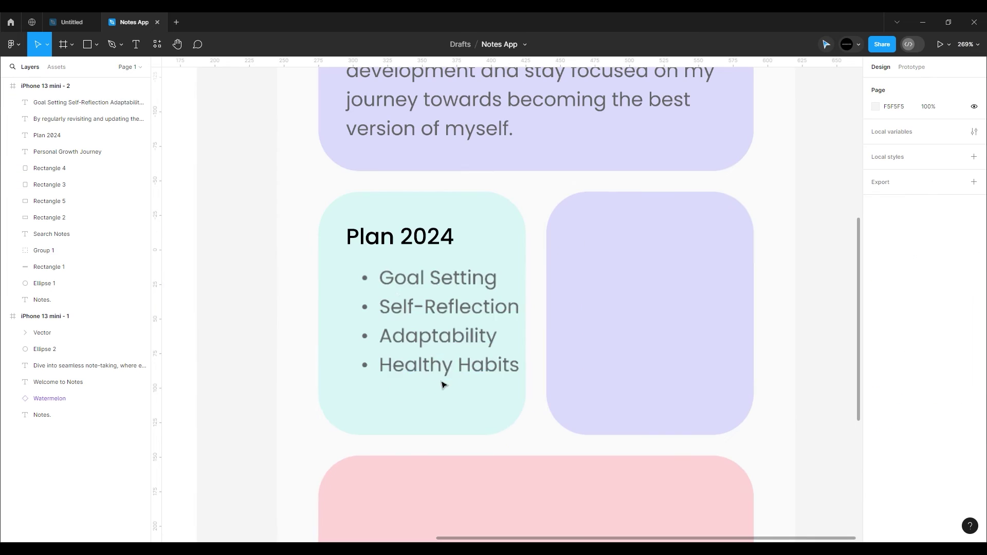
# Narrow the bullet list to fit the green card and nudge it into position.
pyautogui.click(429, 335)
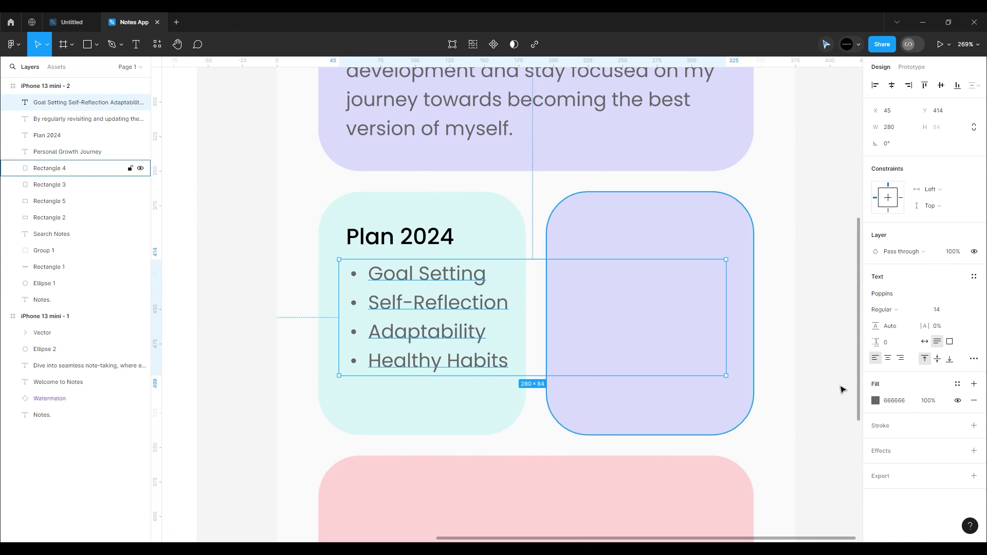
pyautogui.moveTo(725, 333); pyautogui.dragTo(524, 337)
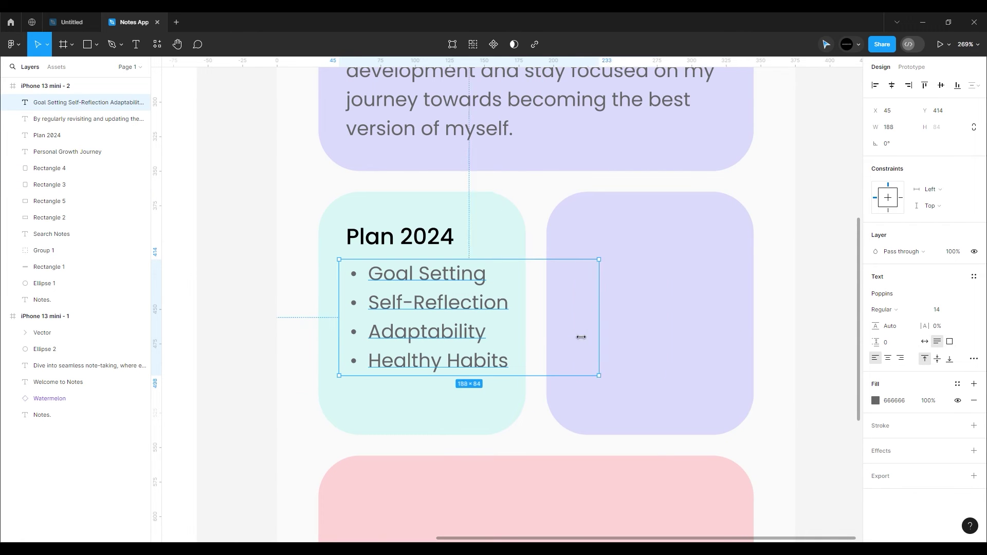
pyautogui.moveTo(435, 326); pyautogui.dragTo(446, 324)
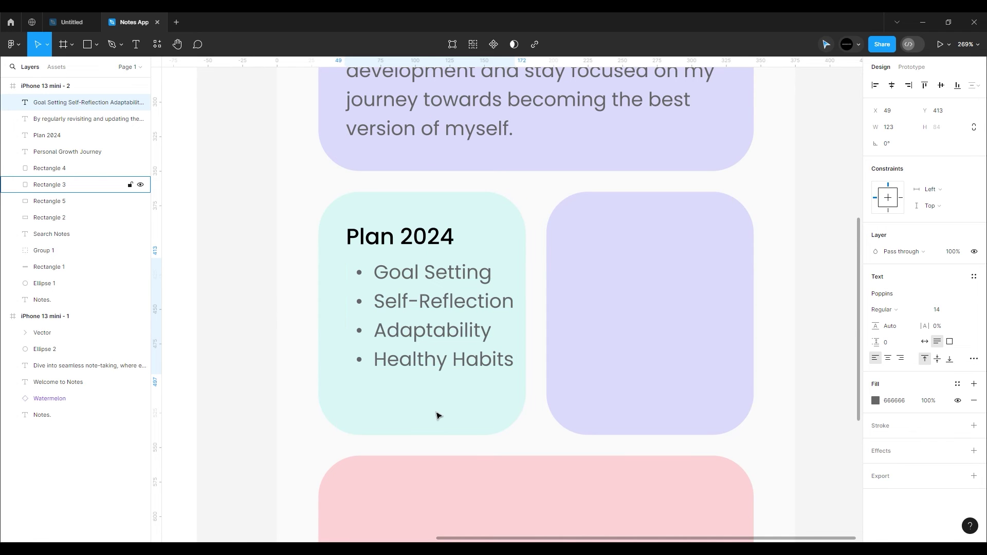
pyautogui.hotkey('shift', 'Left')
pyautogui.press('Right')
pyautogui.press('Right')
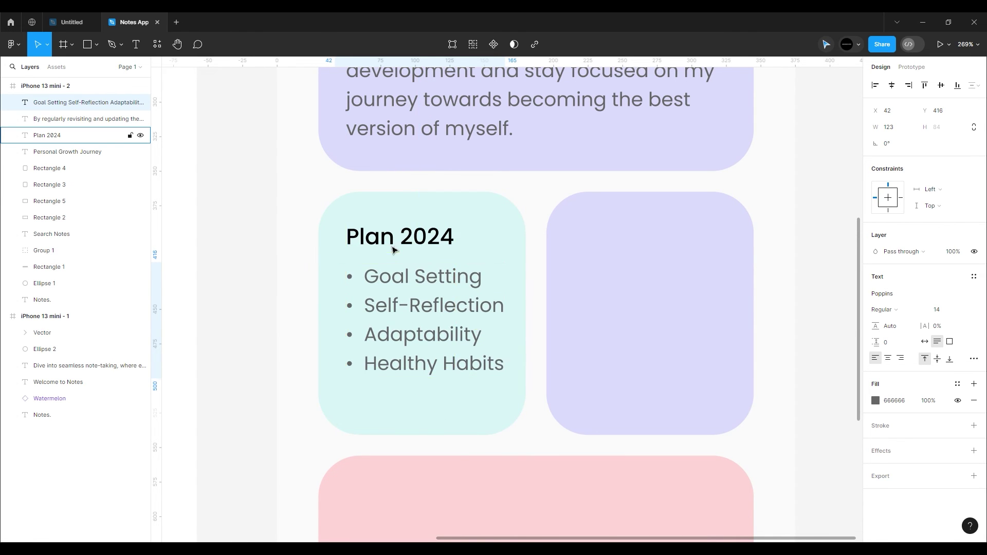
pyautogui.scroll(-5, 393, 250)
pyautogui.click(582, 287)
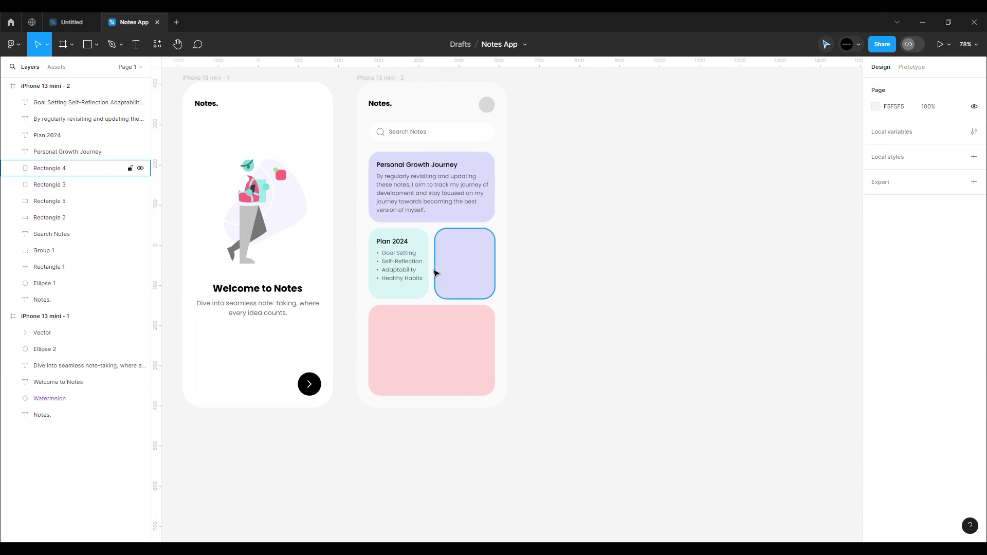
pyautogui.scroll(5, 436, 273)
# Copy the Plan 2024 heading and bullet list into the right purple card.
pyautogui.click(388, 239)
pyautogui.keyDown('shift'); pyautogui.click(391, 283); pyautogui.keyUp('shift')
pyautogui.moveTo(390, 274); pyautogui.dragTo(570, 277)
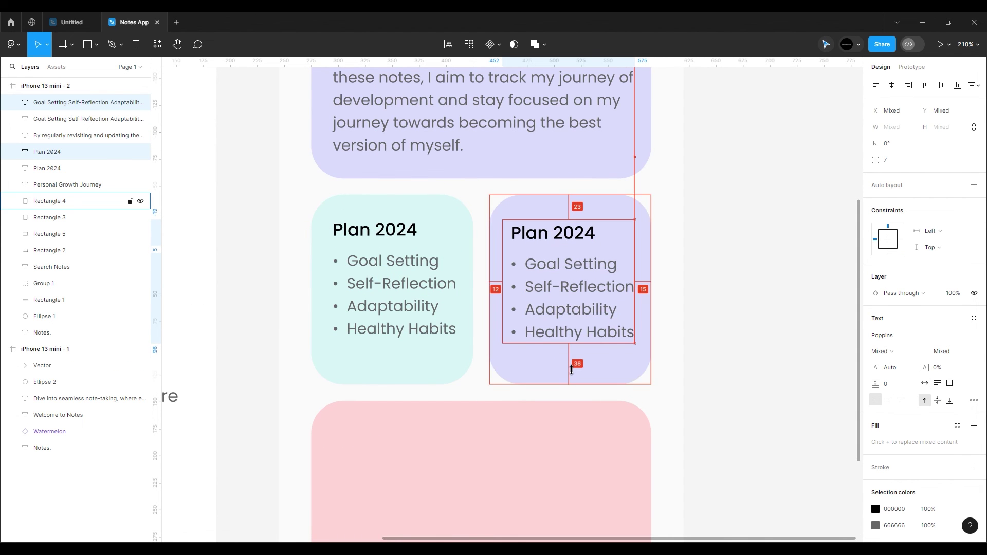
pyautogui.scroll(-5, 561, 271)
# Edit the purple card to read Reminder, and duplicate the title and body into the pink card.
pyautogui.click(614, 297)
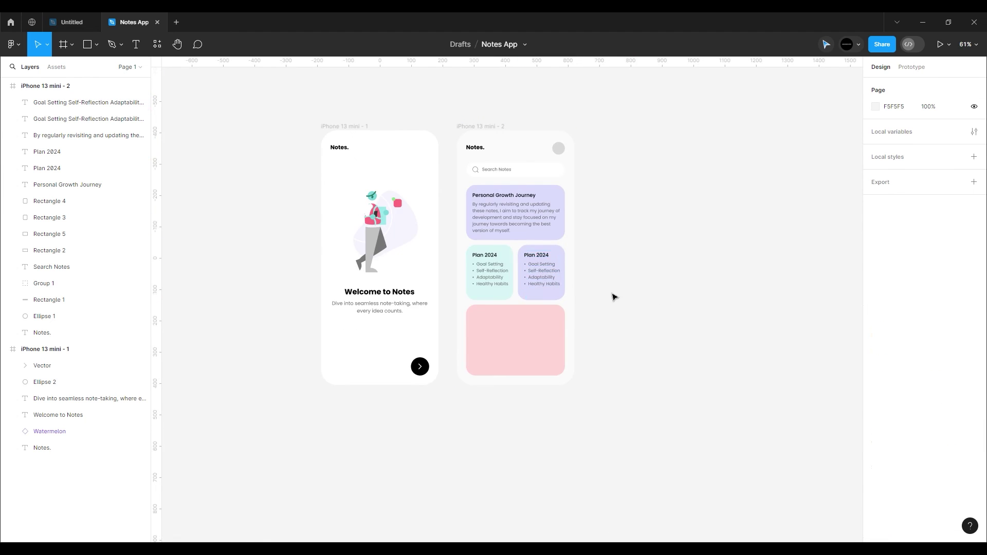
pyautogui.scroll(5, 613, 297)
pyautogui.doubleClick(496, 209)
pyautogui.write('Reminder')
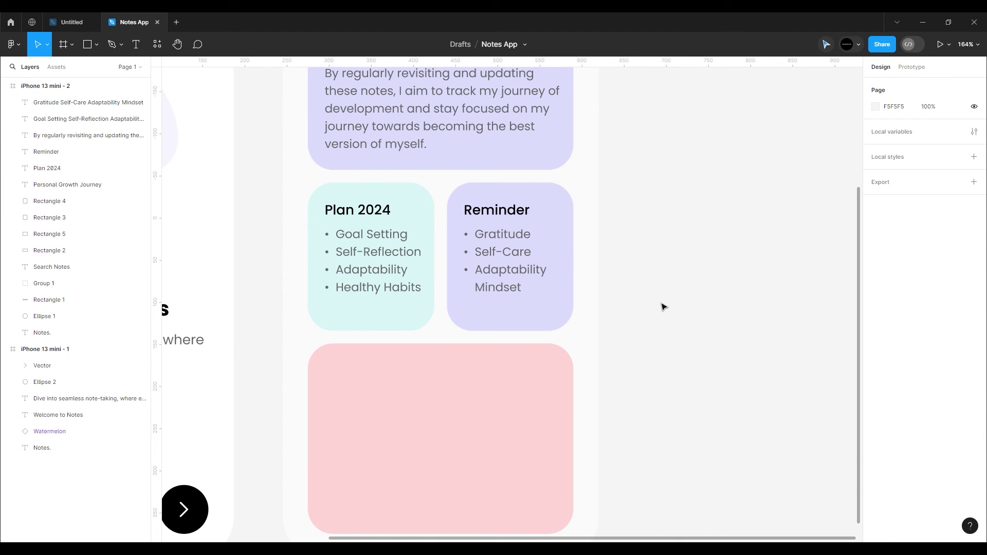
pyautogui.scroll(-2, 612, 315)
pyautogui.click(514, 106)
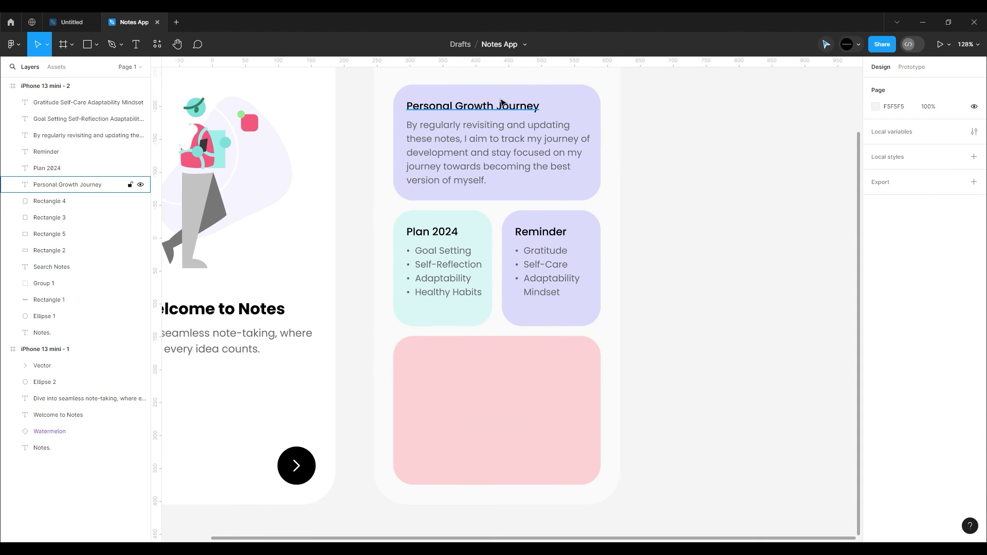
pyautogui.keyDown('shift'); pyautogui.click(494, 133); pyautogui.keyUp('shift')
pyautogui.hotkey('ctrl', 'd')
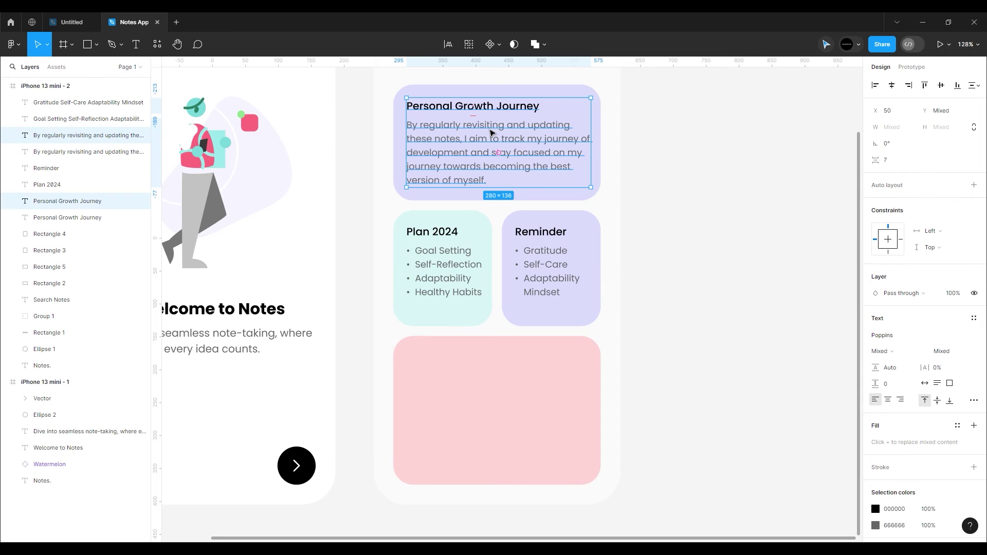
pyautogui.moveTo(491, 143); pyautogui.dragTo(505, 467)
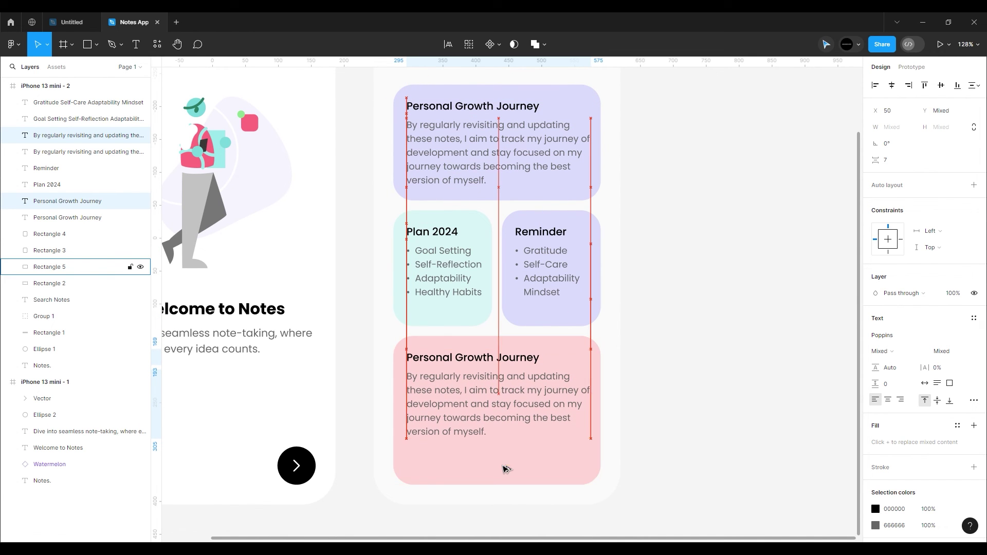
# Narrow the top card's and pink card's paragraphs to 275 wide.
pyautogui.click(555, 181)
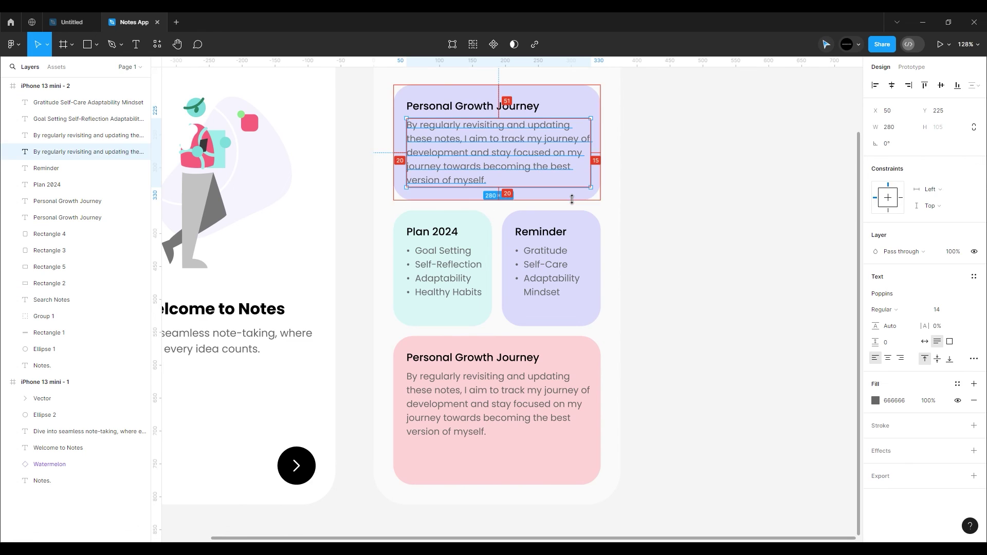
pyautogui.scroll(2, 578, 201)
pyautogui.scroll(5, 578, 204)
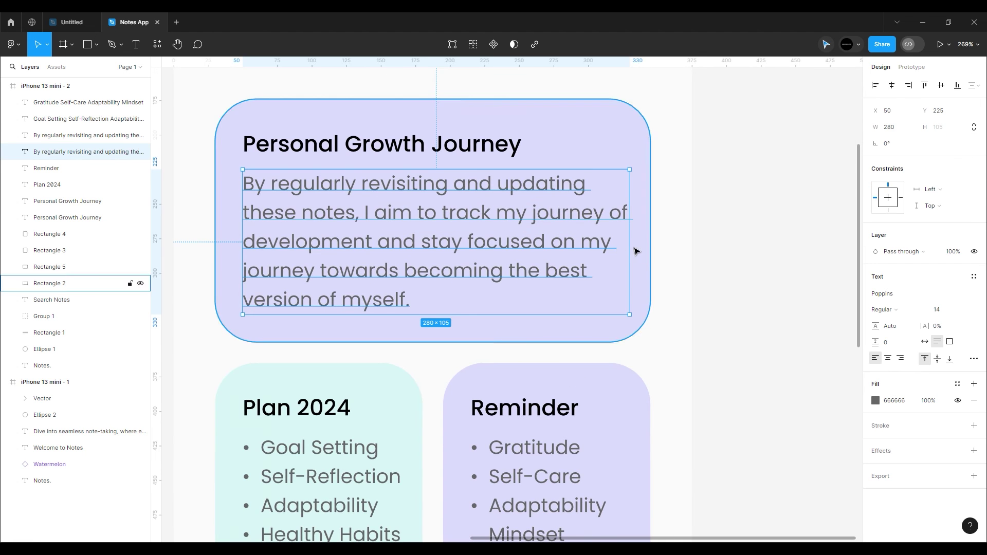
pyautogui.hotkey('shift', '0')
pyautogui.scroll(3, 598, 244)
pyautogui.write('275')
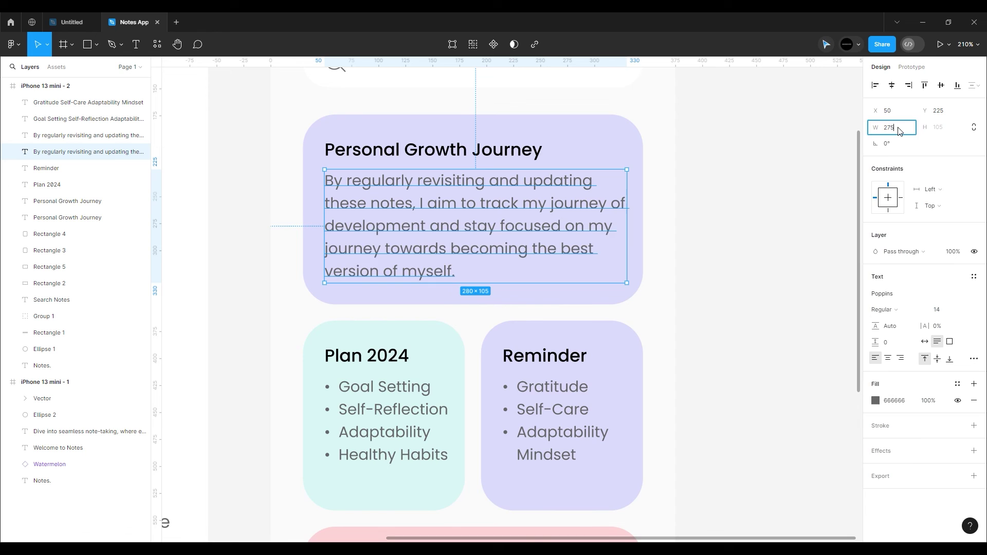
pyautogui.press('Return')
pyautogui.press('Escape')
pyautogui.scroll(-3, 591, 236)
pyautogui.scroll(2, 591, 237)
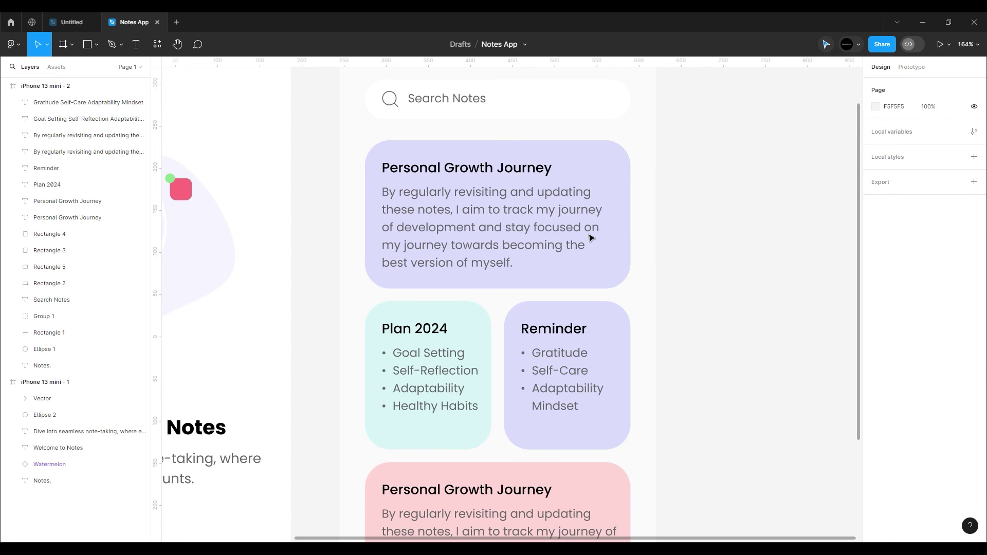
pyautogui.scroll(-3, 592, 238)
pyautogui.scroll(3, 591, 335)
pyautogui.click(591, 339)
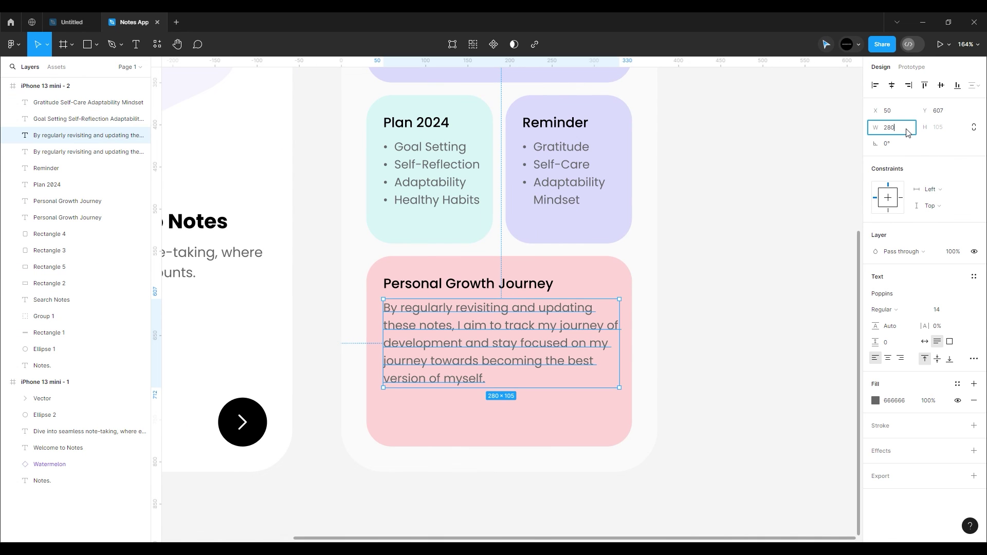
pyautogui.write('5')
pyautogui.press('Return')
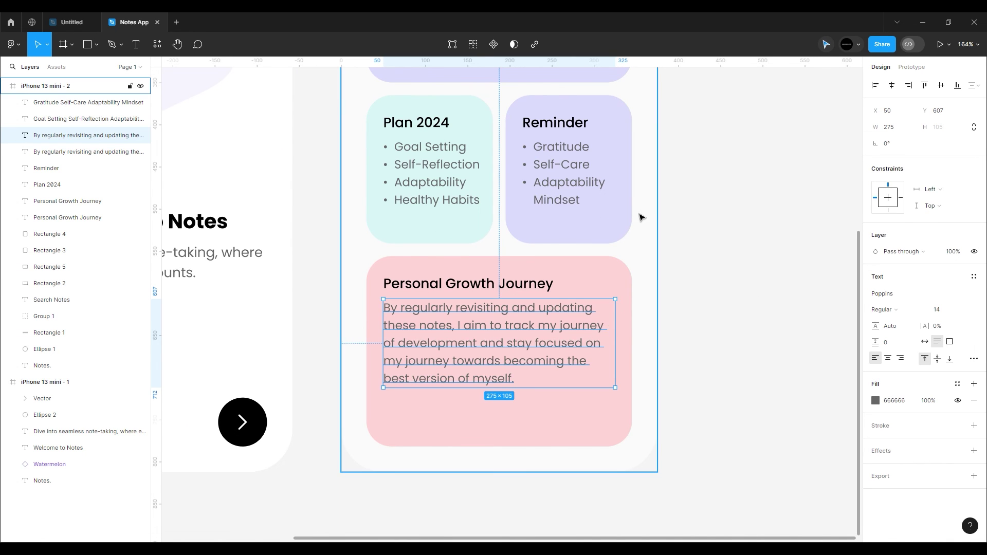
pyautogui.scroll(-3, 639, 213)
pyautogui.press('Escape')
pyautogui.scroll(3, 671, 283)
pyautogui.scroll(-3, 480, 282)
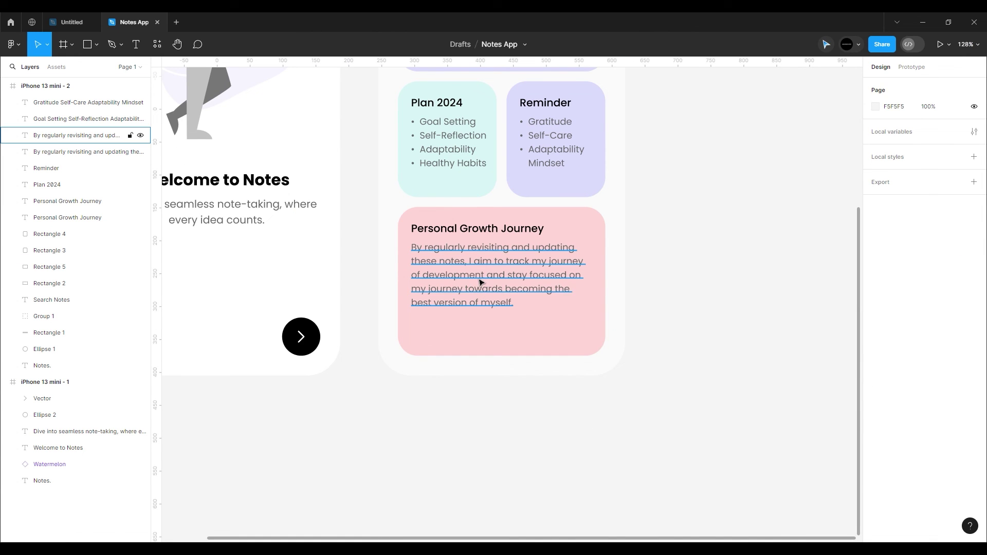
# Replace the pink card's paragraph with mindfulness text and its heading with 'Mindful Living'.
pyautogui.doubleClick(480, 282)
pyautogui.write("In this space, I'll document insights, techniques, and experiences related to mindfulness, as well as strategies for integrating it into various aspects of my life. Whether it's through meditation, mindful eating, or simply pausing to appreciate the beauty around me.")
pyautogui.click(673, 288)
pyautogui.click(540, 229)
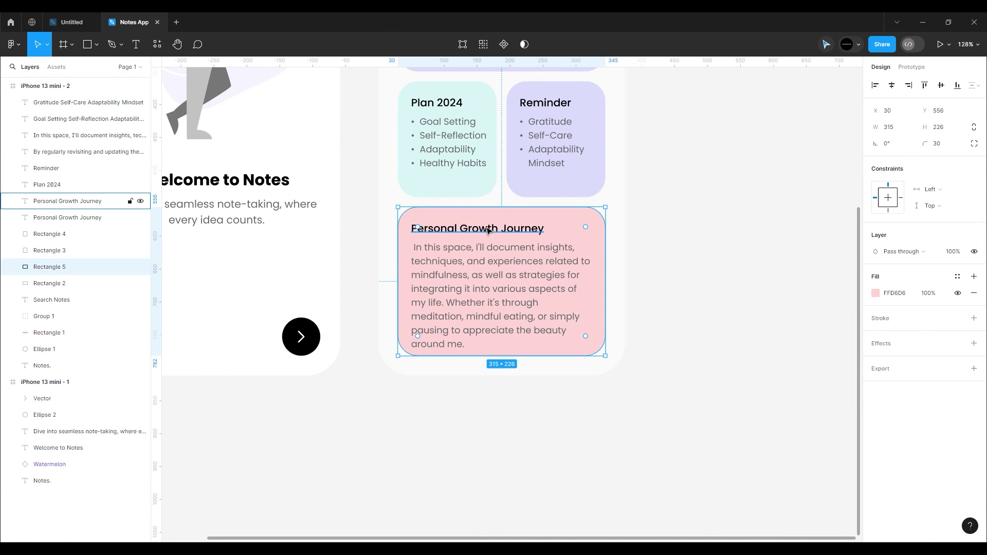
pyautogui.doubleClick(540, 229)
pyautogui.write('Mindful Living')
pyautogui.click(625, 293)
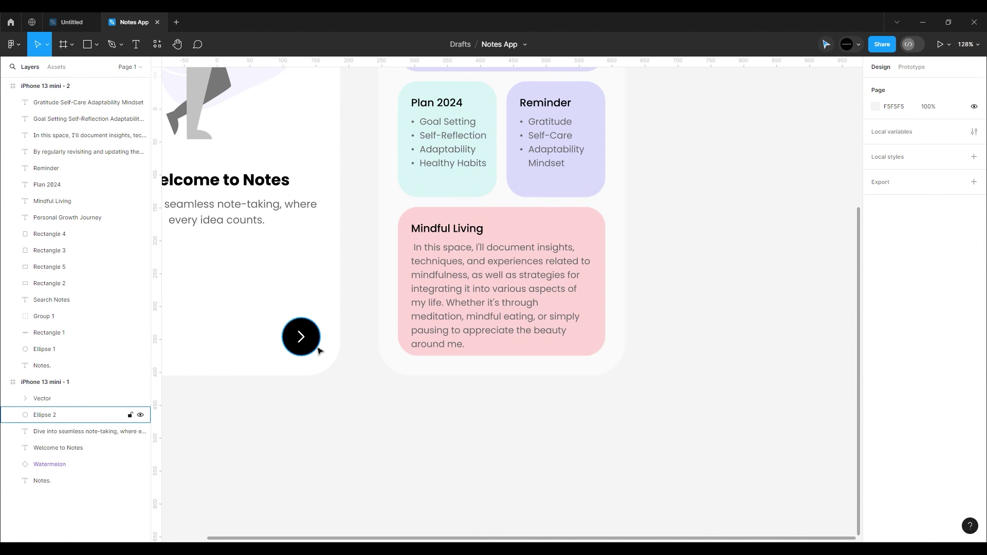
# Copy the black circle to the pink card's lower right and centre a pasted white plus inside.
pyautogui.moveTo(318, 351); pyautogui.dragTo(609, 353)
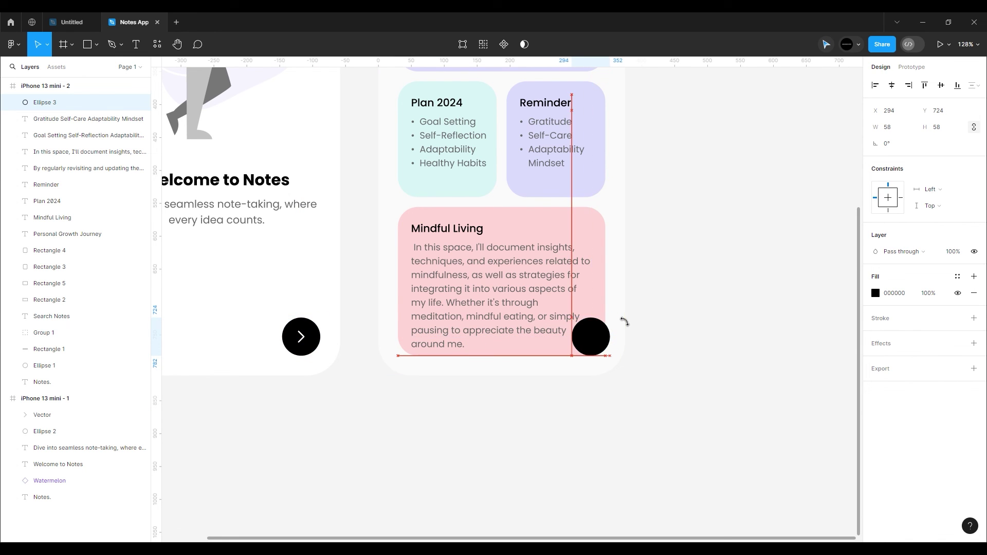
pyautogui.moveTo(624, 320); pyautogui.dragTo(617, 318)
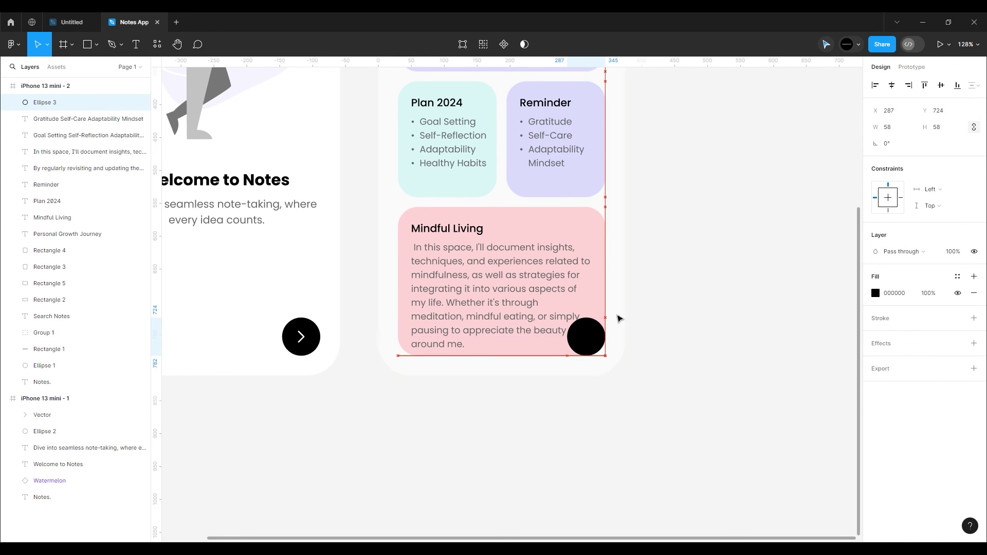
pyautogui.click(675, 332)
pyautogui.keyDown('ctrl'); pyautogui.scroll(2, 623, 335); pyautogui.keyUp('ctrl')
pyautogui.keyDown('ctrl'); pyautogui.scroll(8, 551, 359); pyautogui.keyUp('ctrl')
pyautogui.hotkey('ctrl', 'v')
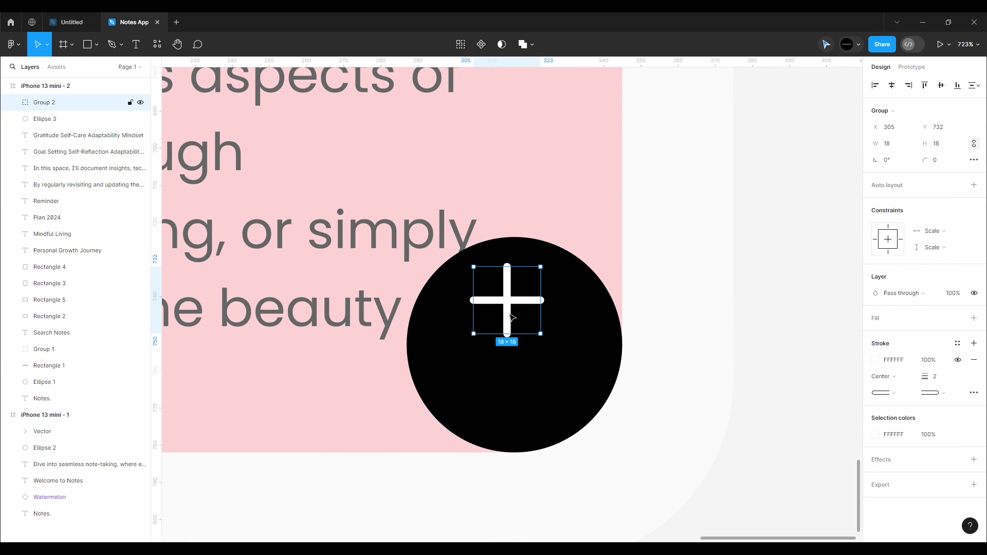
pyautogui.moveTo(515, 320); pyautogui.dragTo(521, 362)
pyautogui.hotkey('shift', '1')
pyautogui.click(605, 343)
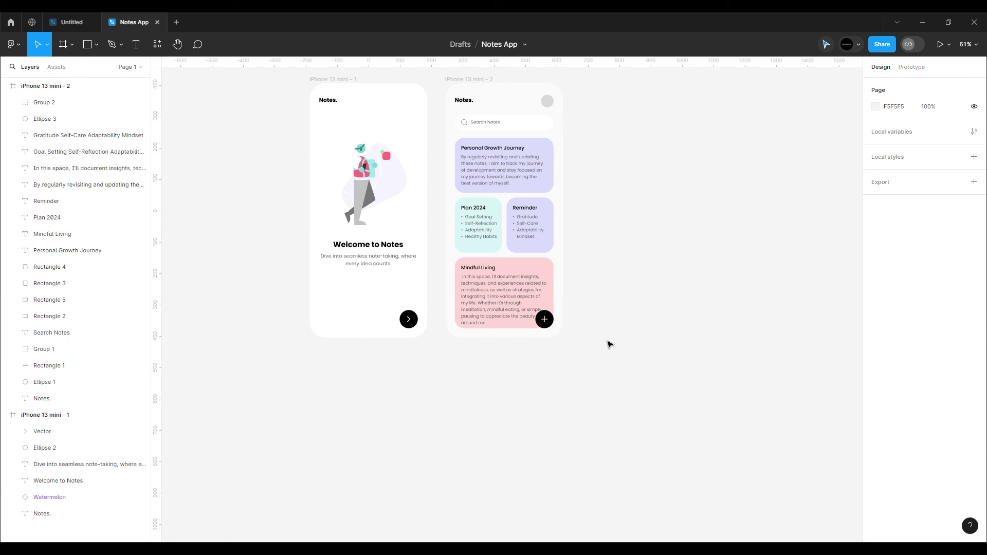
pyautogui.scroll(2, 571, 326)
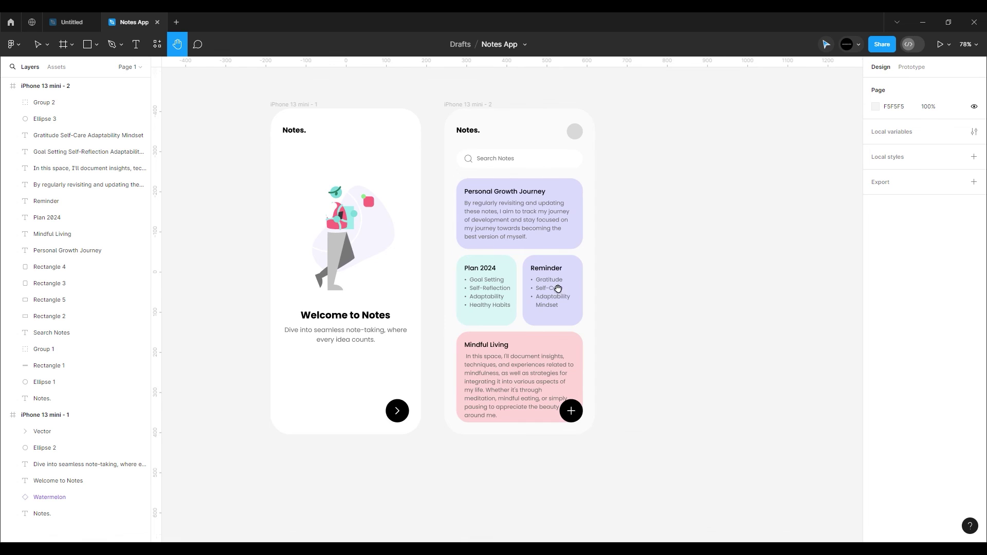
pyautogui.scroll(5, 557, 289)
# Drop a female avatar photo from Content Reel onto the profile circle beside 'Notes.'.
pyautogui.moveTo(598, 208); pyautogui.dragTo(582, 276)
pyautogui.rightClick(626, 224)
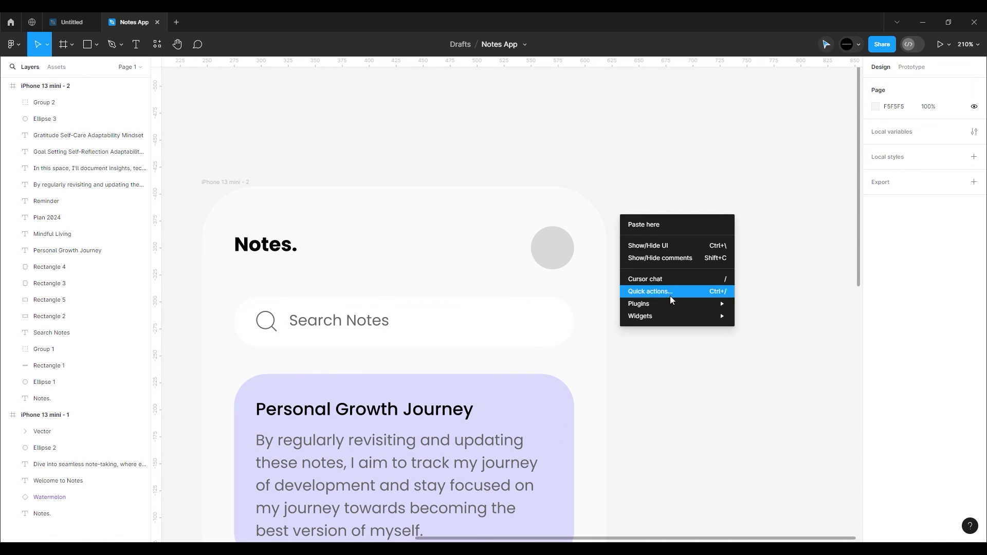
pyautogui.press('Escape')
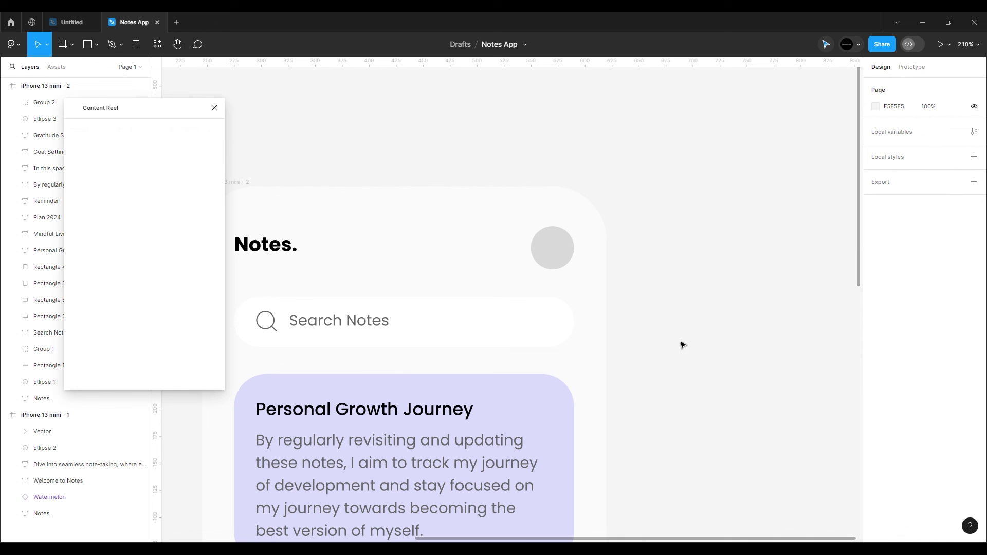
pyautogui.click(125, 130)
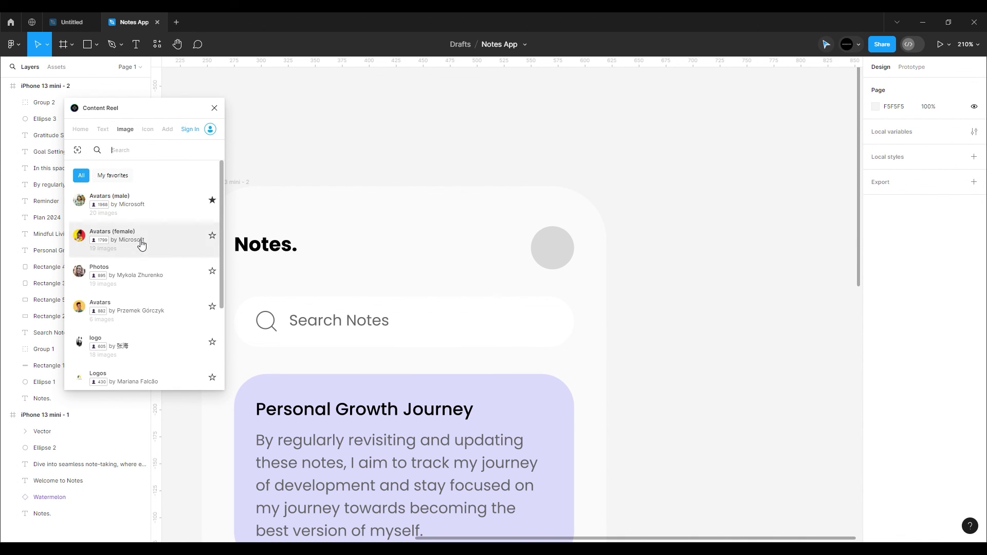
pyautogui.click(147, 243)
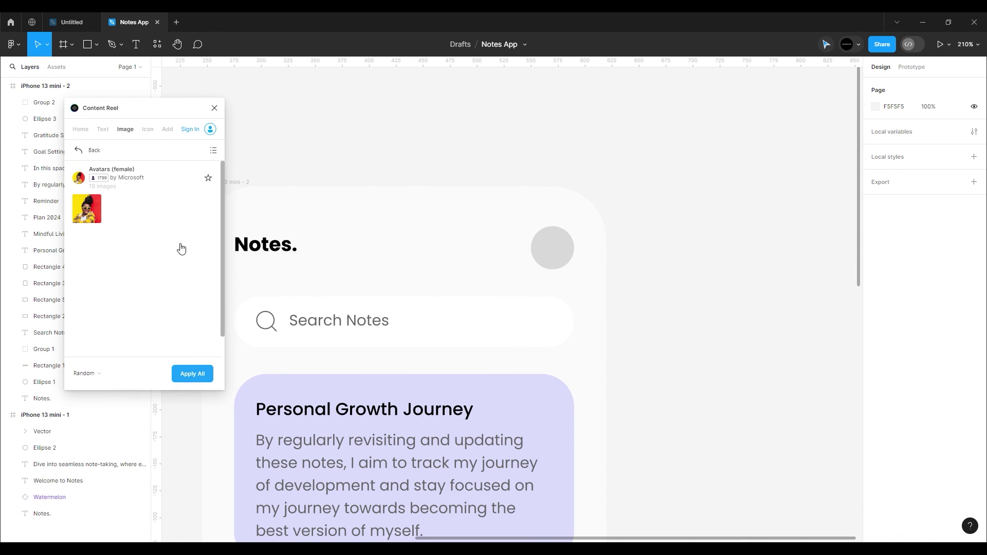
pyautogui.scroll(-1, 168, 290)
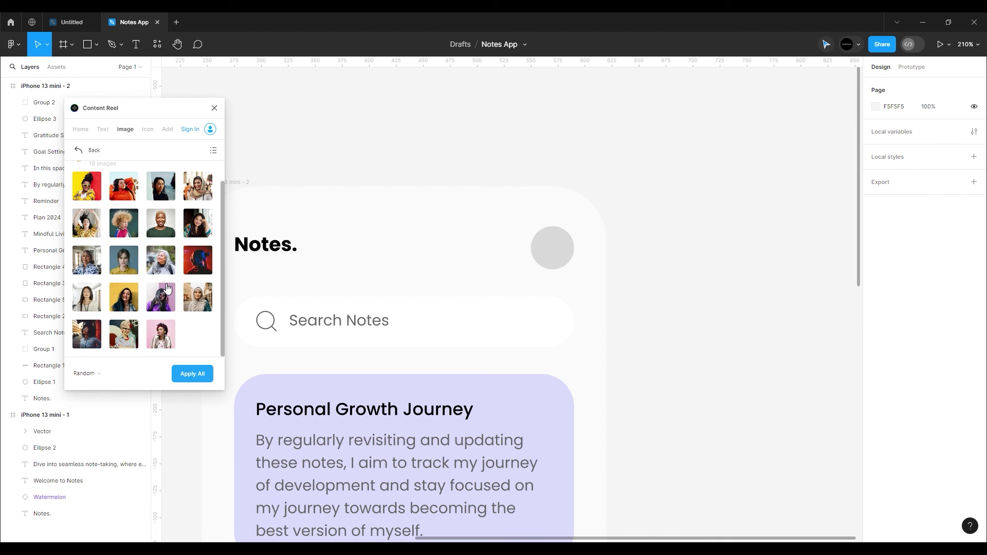
pyautogui.moveTo(167, 289); pyautogui.dragTo(552, 248)
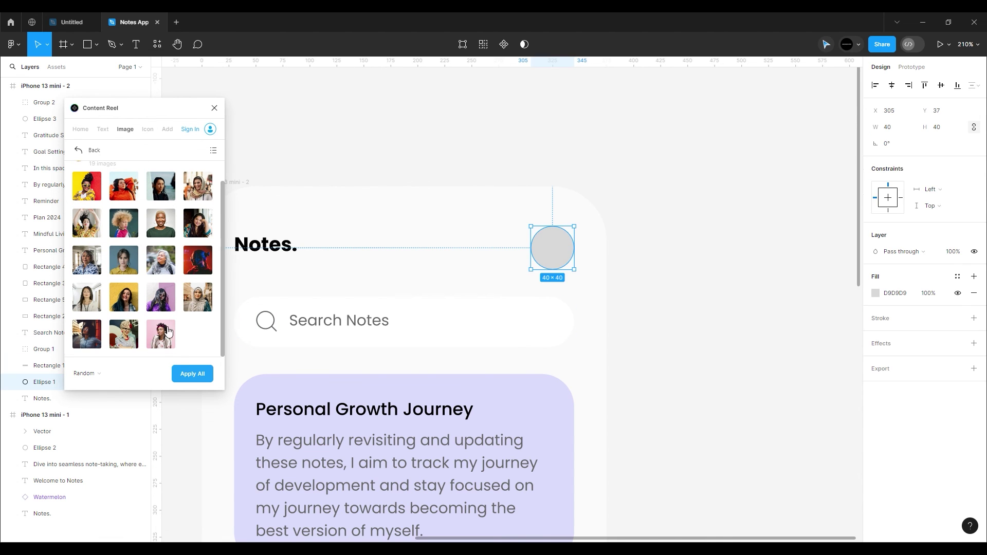
pyautogui.click(667, 278)
pyautogui.click(215, 109)
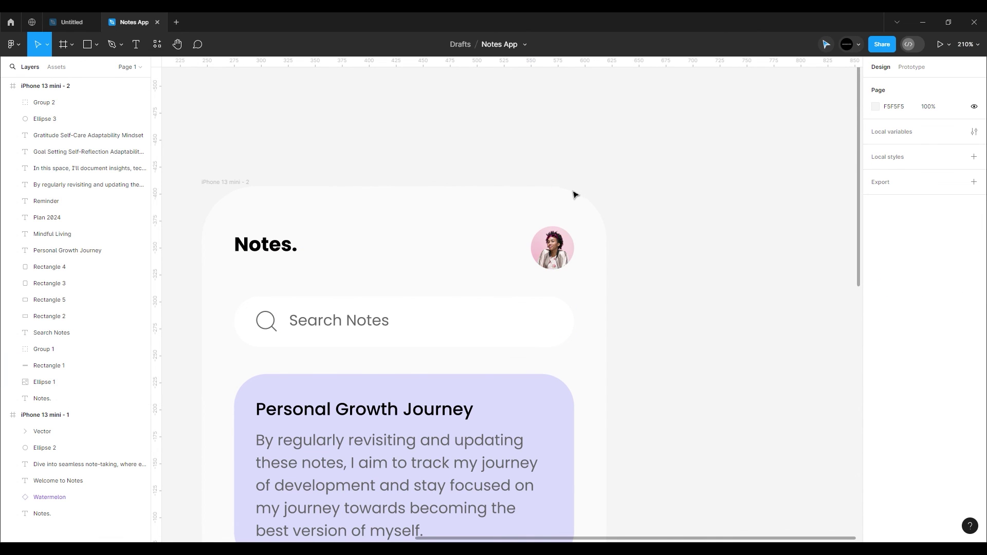
pyautogui.scroll(-5, 559, 229)
pyautogui.scroll(3, 386, 255)
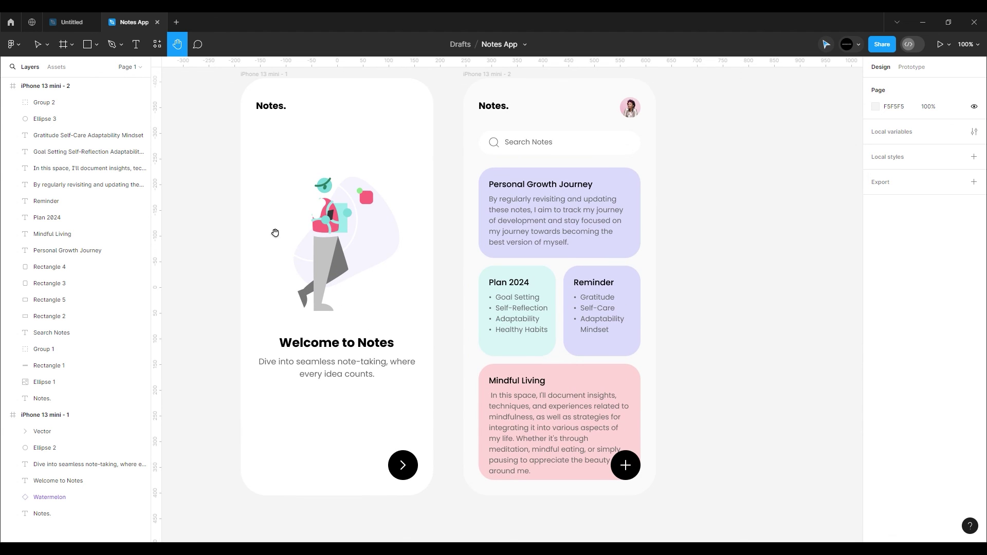
# Collapse the layer lists of both iPhone frames in the Layers panel.
pyautogui.click(5, 86)
pyautogui.scroll(-2, 548, 244)
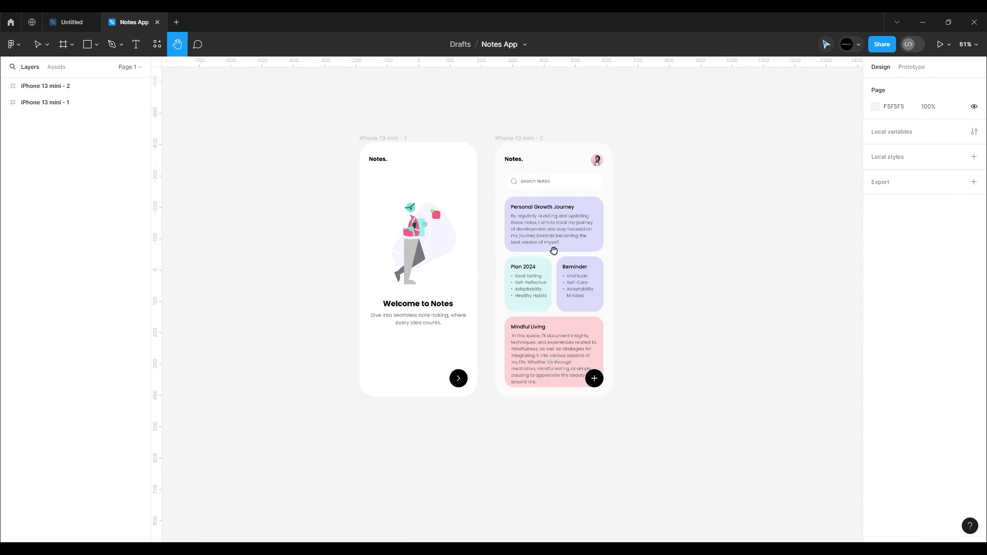
pyautogui.scroll(1, 555, 251)
pyautogui.scroll(1, 544, 244)
pyautogui.scroll(1, 557, 264)
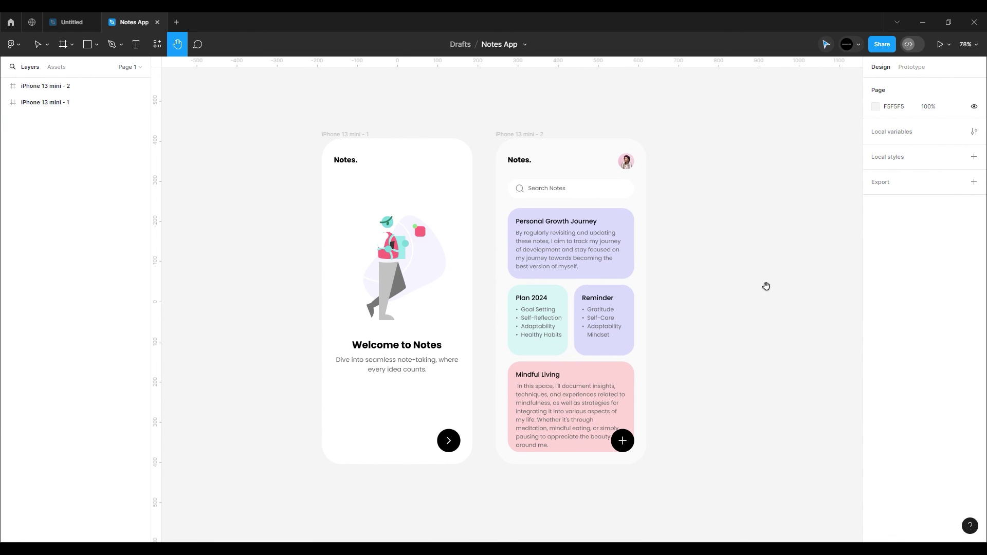